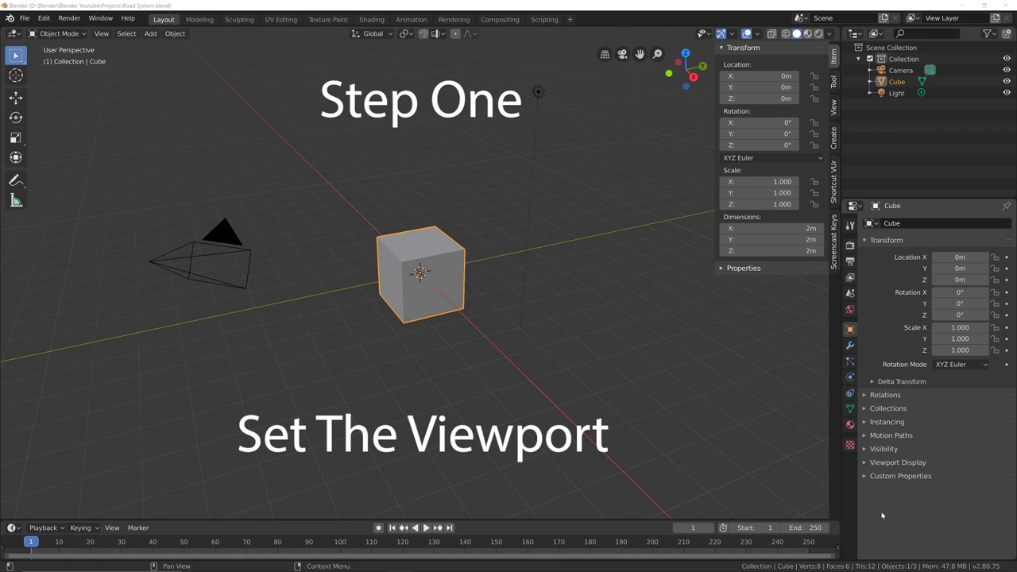
Step: Delete the default cube and save the file with the scene in top orthographic view
left_click(406, 261)
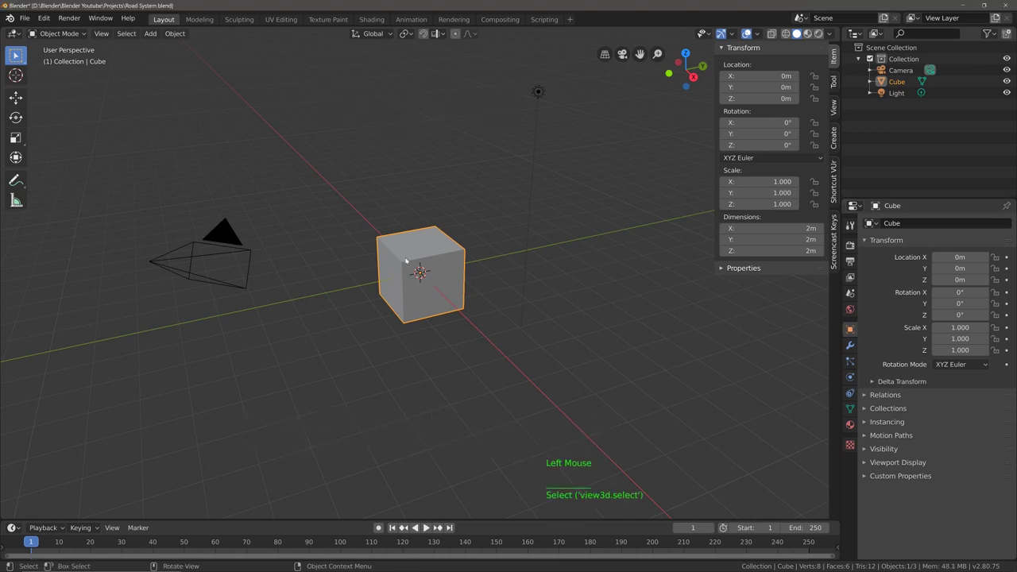
key("x")
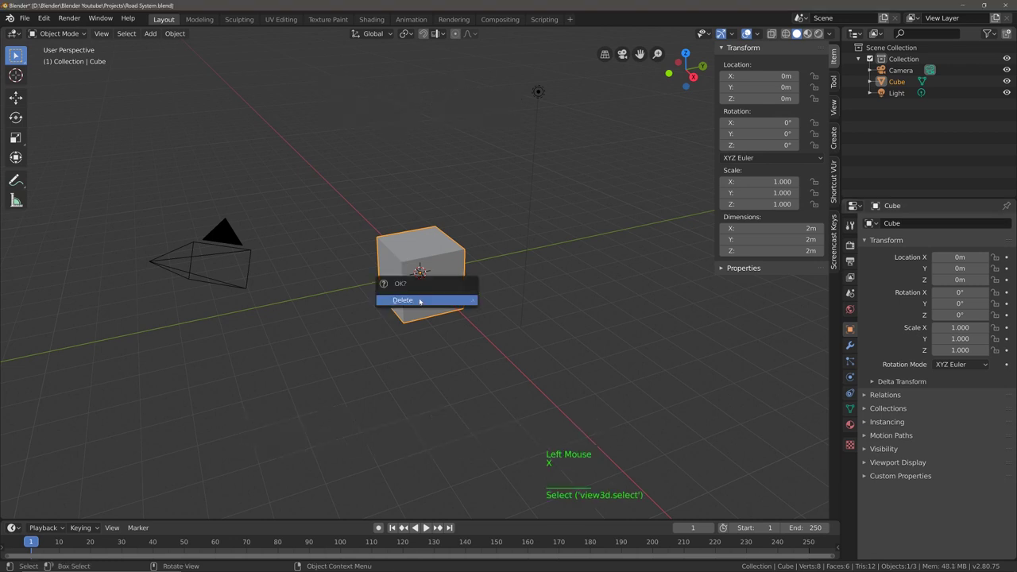
left_click(419, 302)
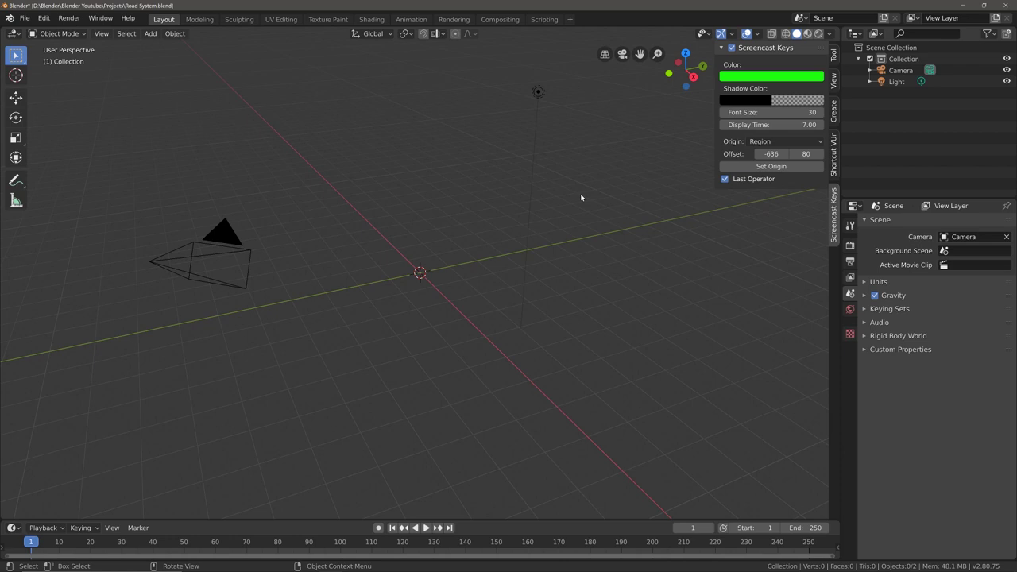
key("KP_7")
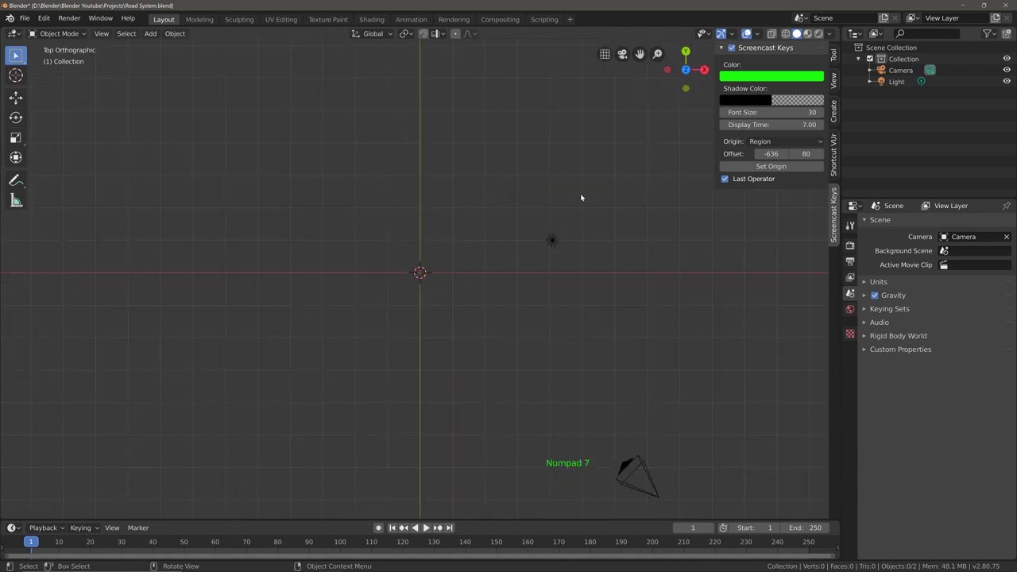
key("ctrl+s")
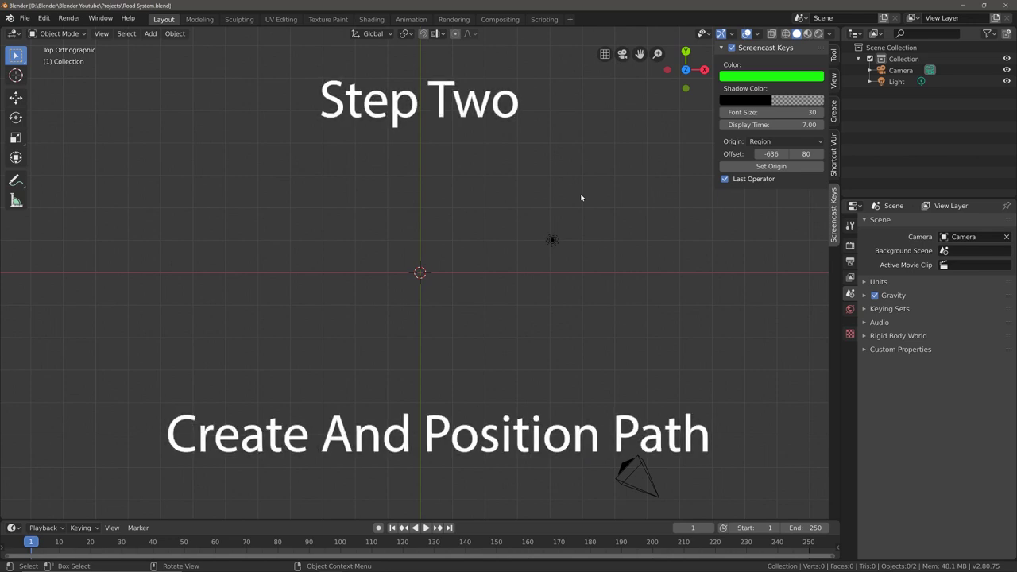
Step: Add a path curve and move it along the global X axis to about -8.02 m
key("shift+a")
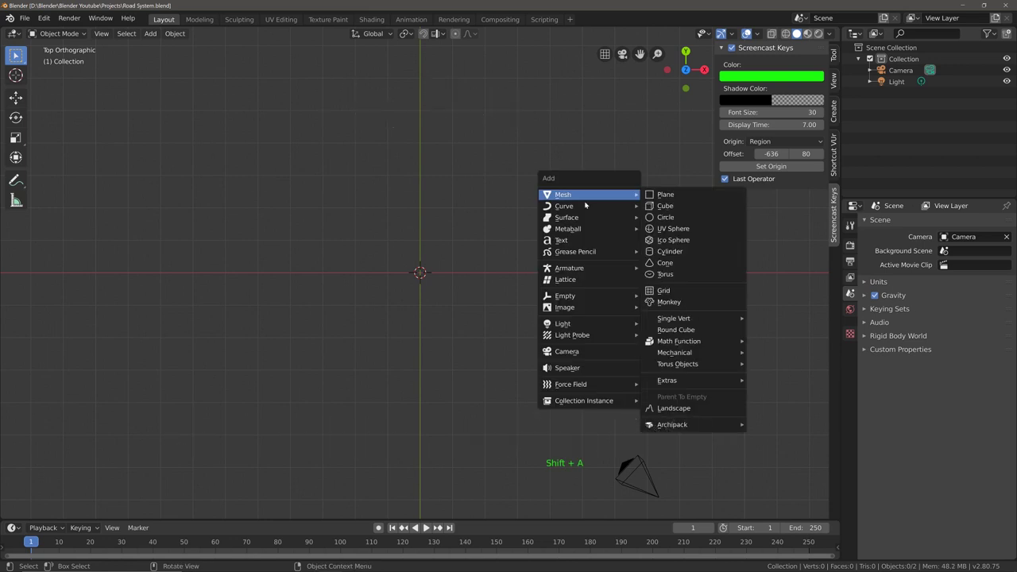
mouse_move(587, 206)
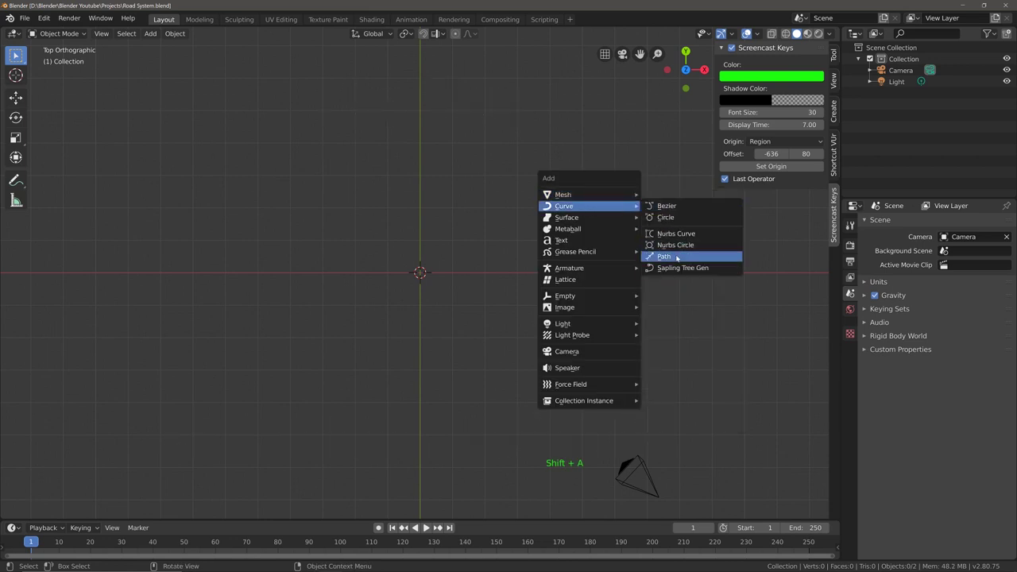
left_click(674, 257)
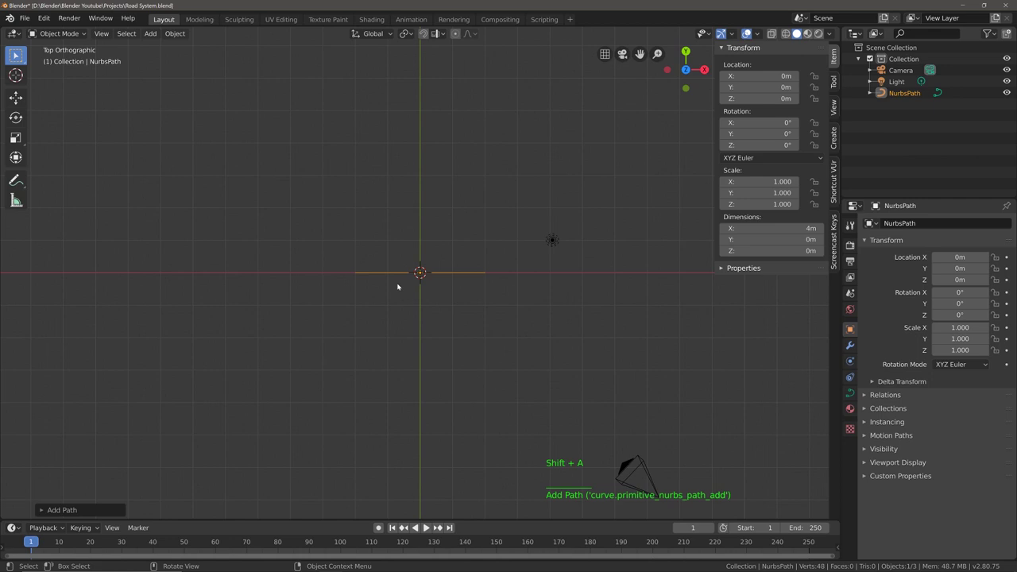
key("g")
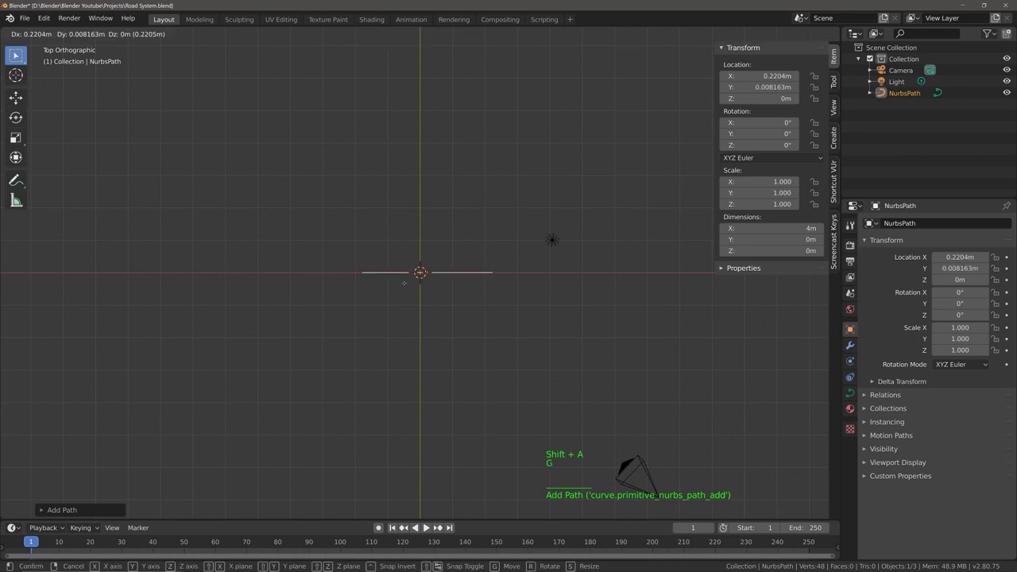
key("x")
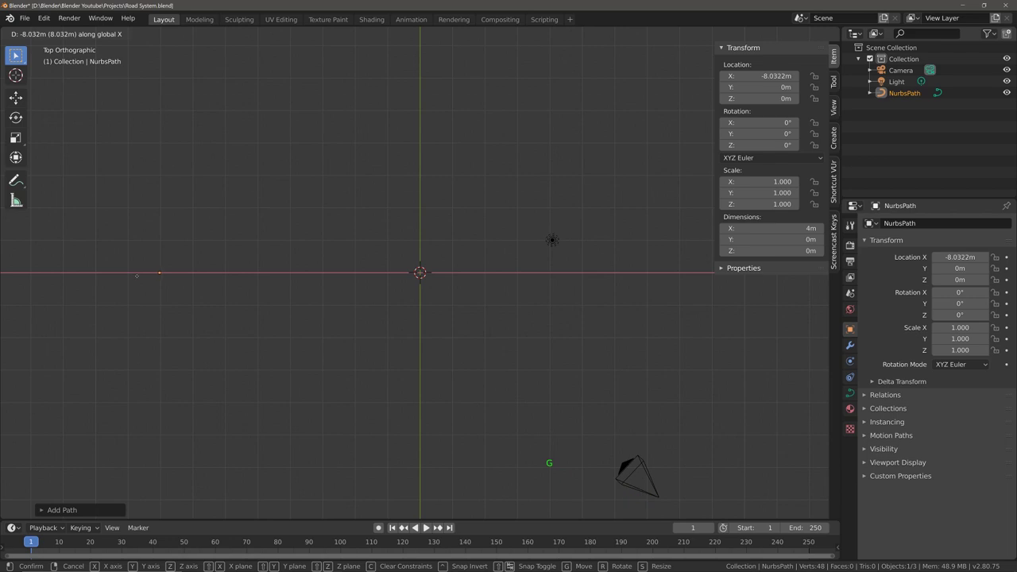
left_click(138, 279)
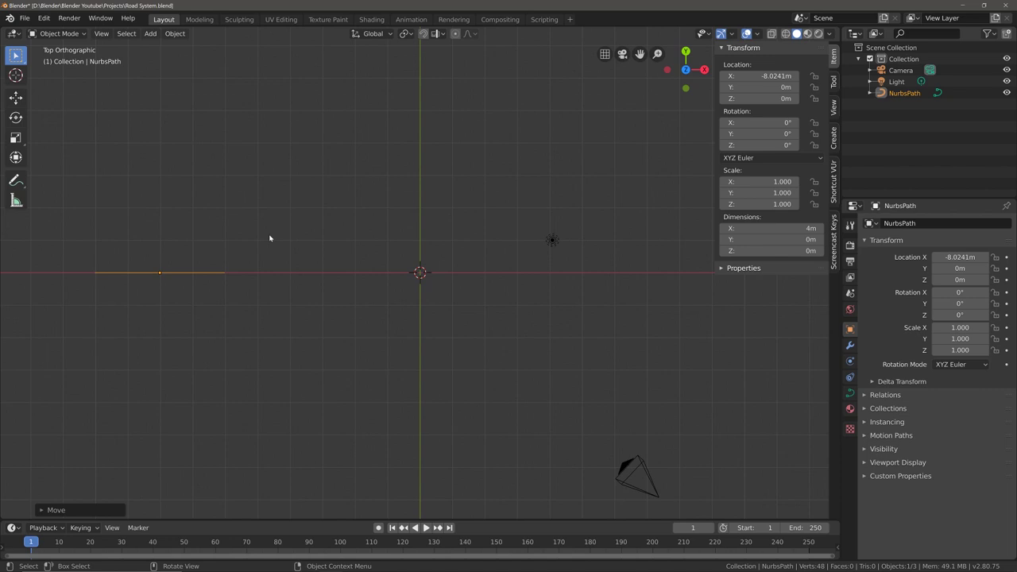
Step: Rotate the path 90° in the top view and apply its rotation
key("r")
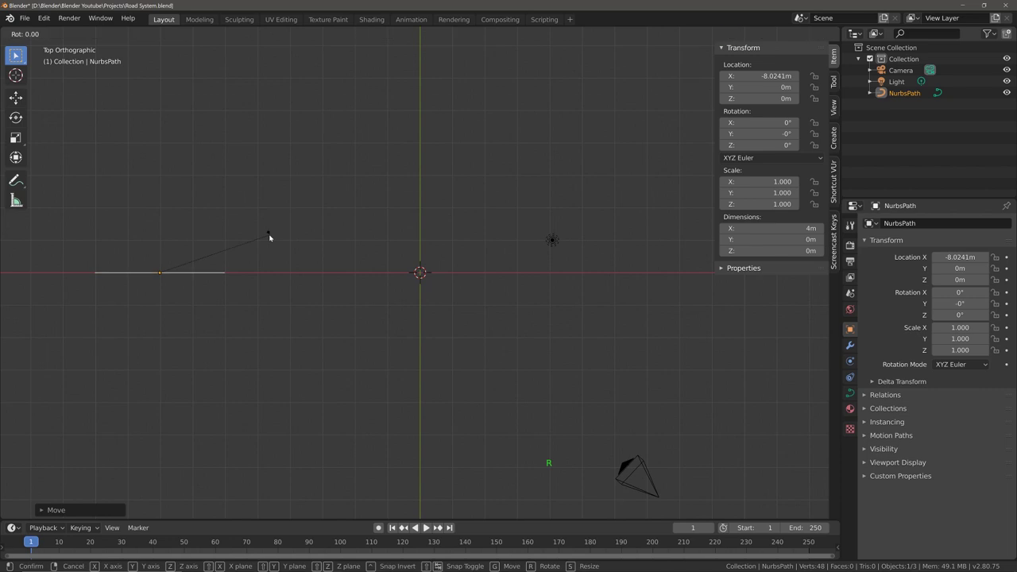
type("90")
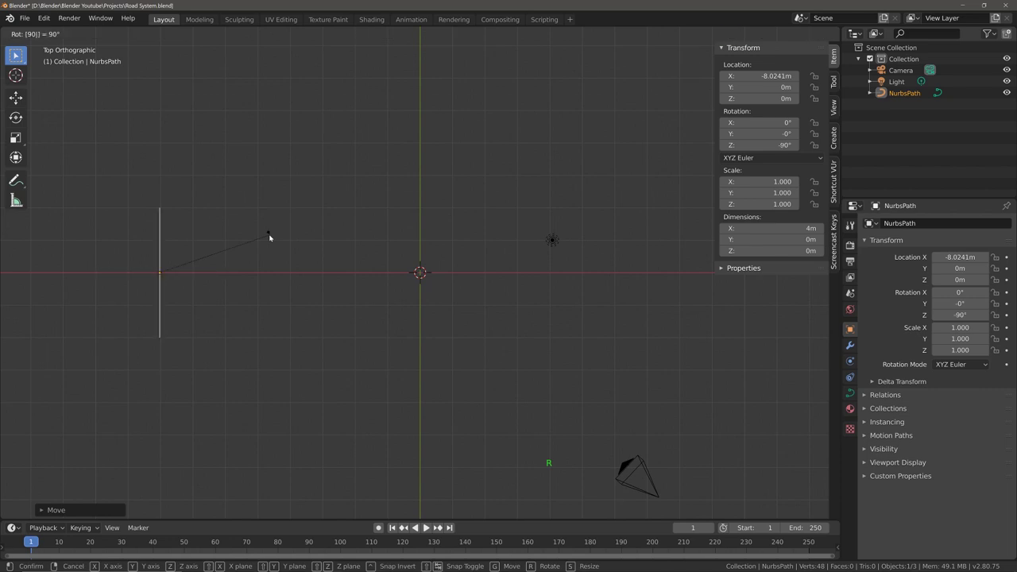
key("Return")
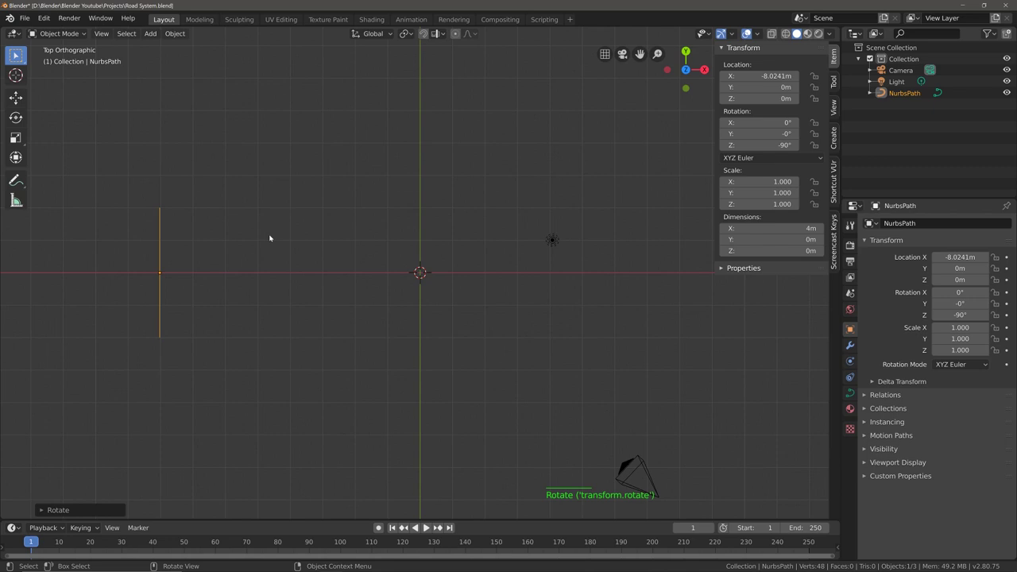
key("ctrl")
key("ctrl+a")
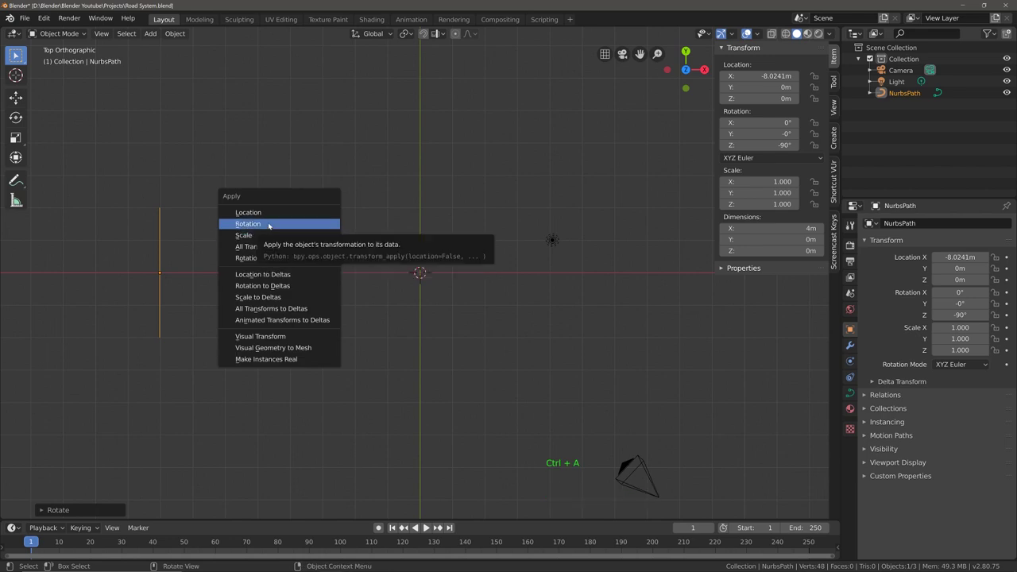
left_click(268, 224)
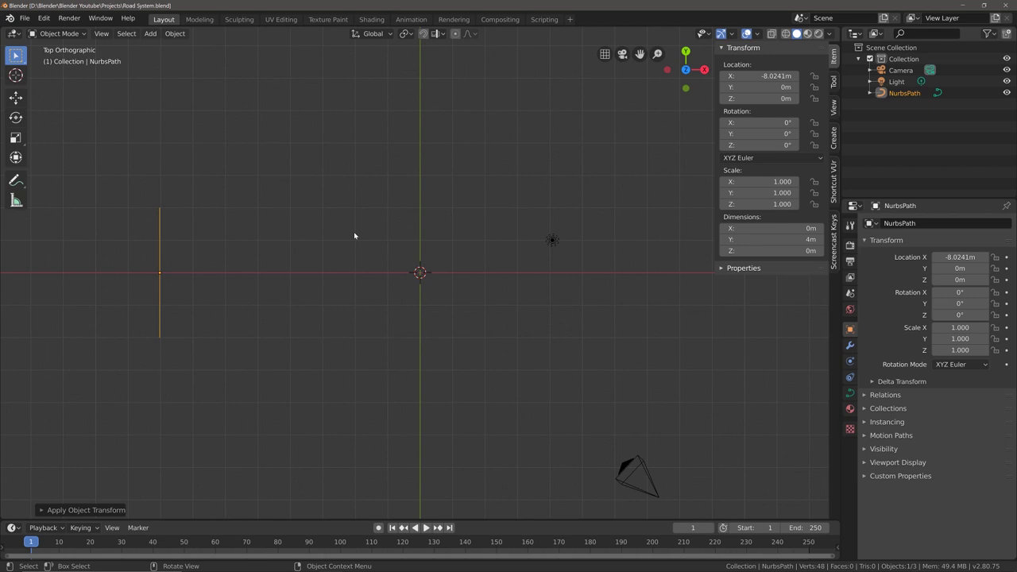
Step: In Edit Mode, extrude four control points from the path's upper end toward positive X, curving slightly down at the last one
key("Tab")
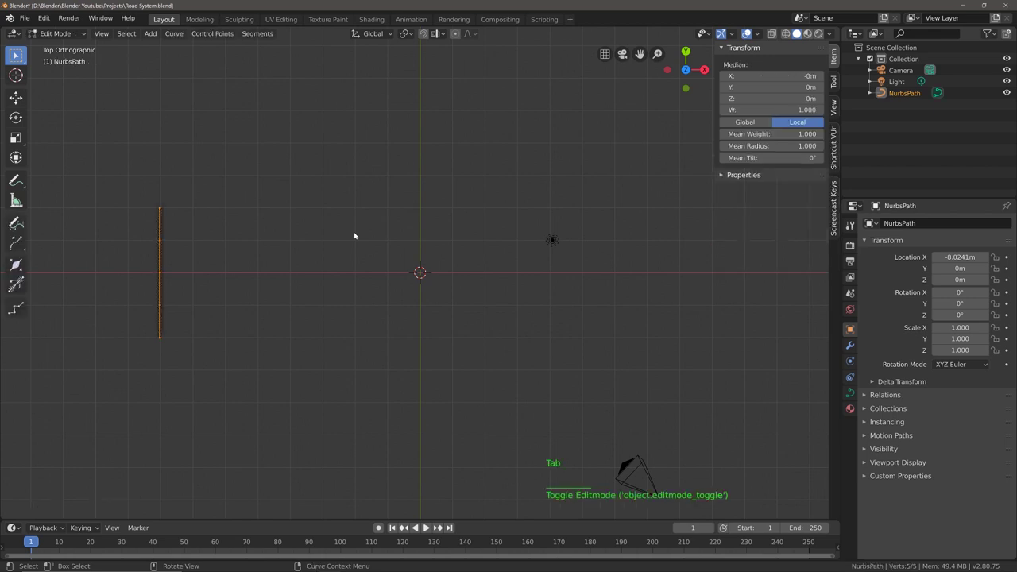
left_click(160, 210)
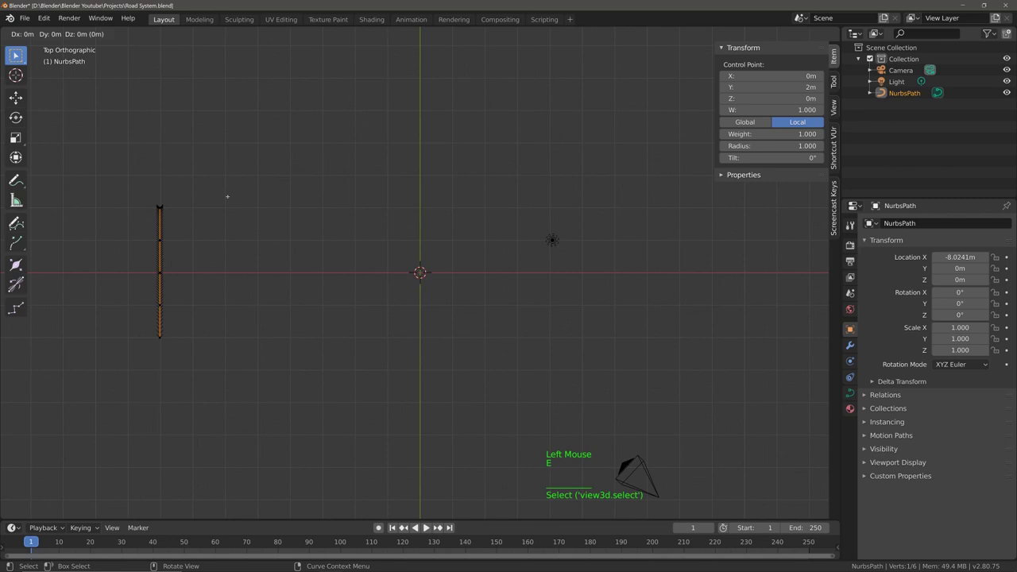
key("e")
left_click(286, 179)
key("e")
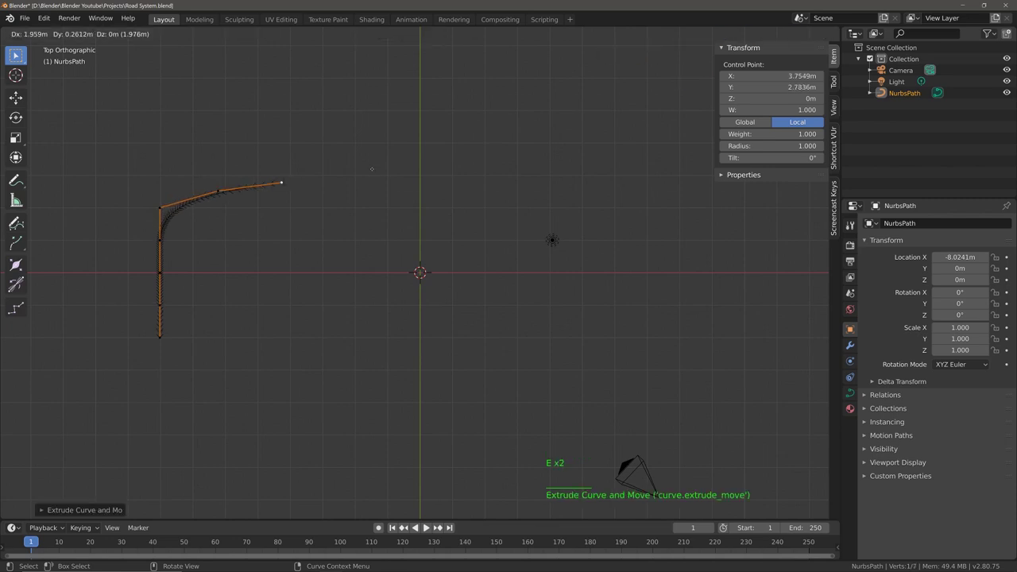
left_click(407, 178)
key("e")
left_click(548, 183)
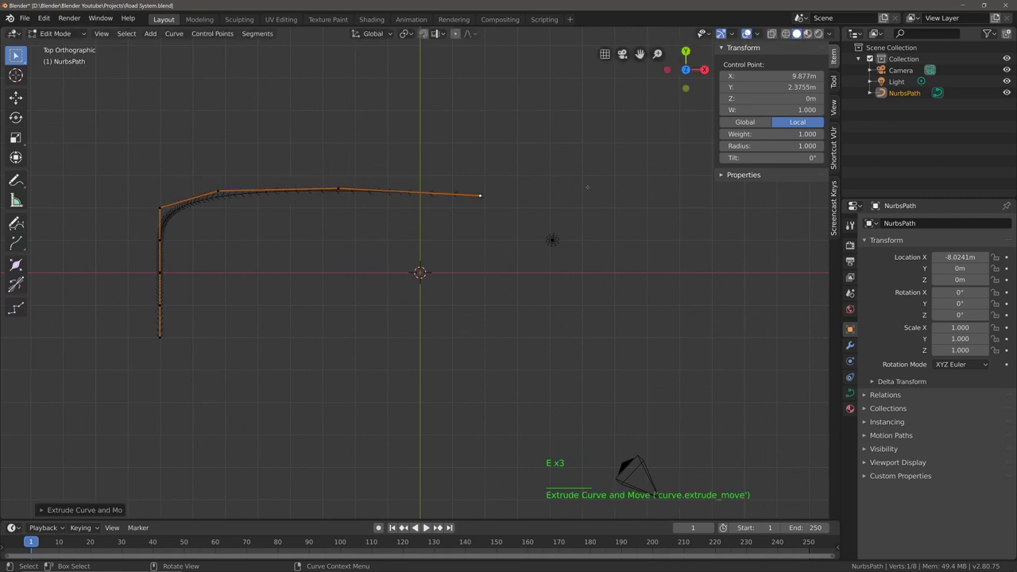
key("e")
left_click(682, 216)
Step: Extrude three more control points that bend the path downward and back toward negative X
key("e")
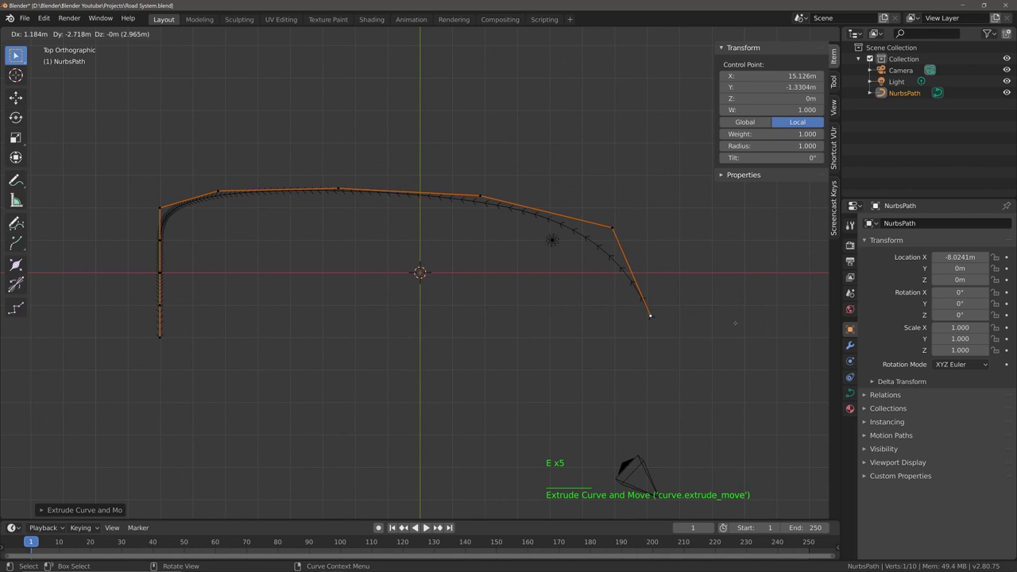
left_click(735, 330)
key("e")
left_click(681, 436)
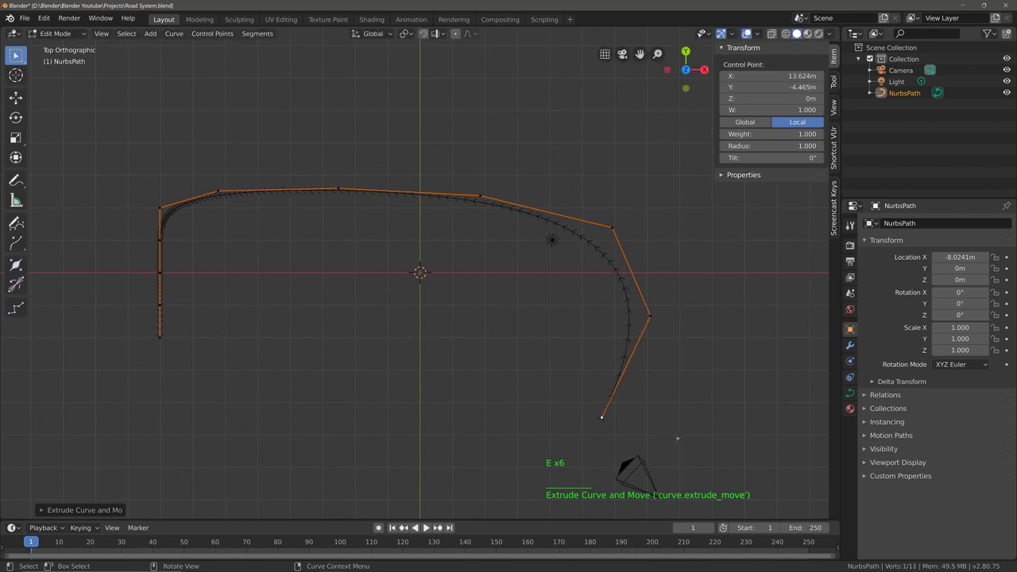
key("e")
left_click(503, 496)
Step: Extrude three control points back to just below the path's starting end, and join both ends to close the loop
key("e")
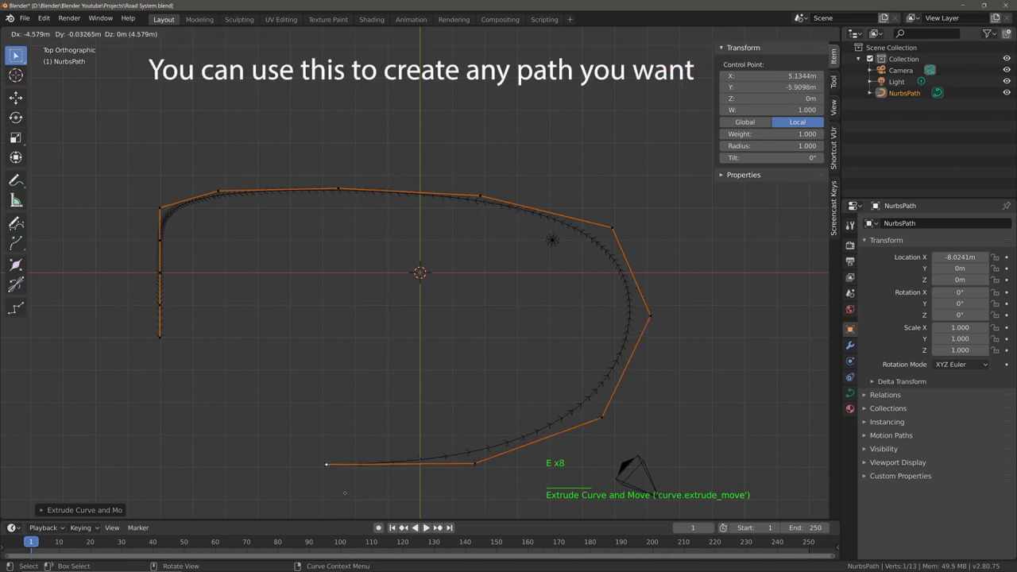
left_click(321, 491)
key("e")
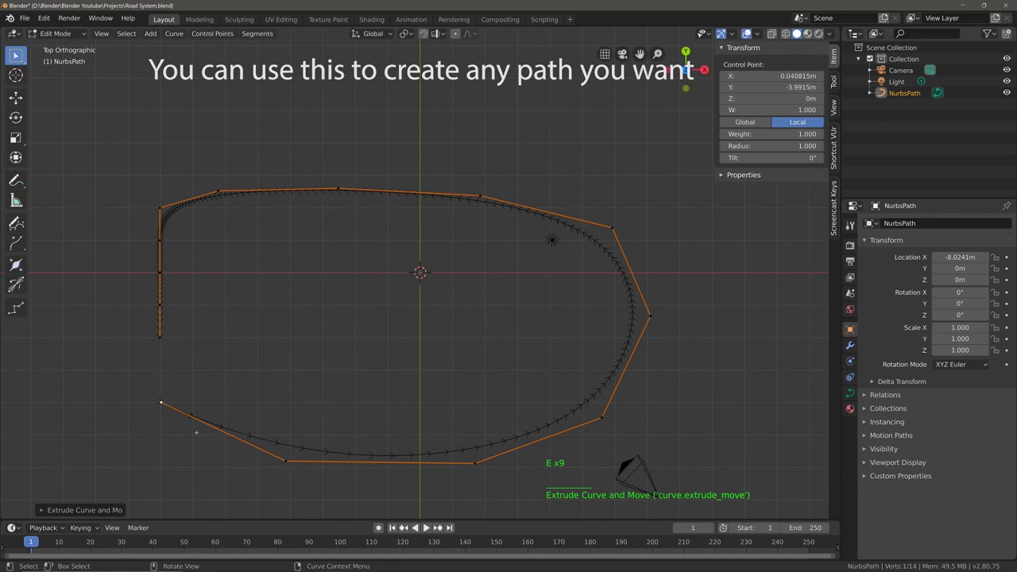
left_click(190, 424)
key("e")
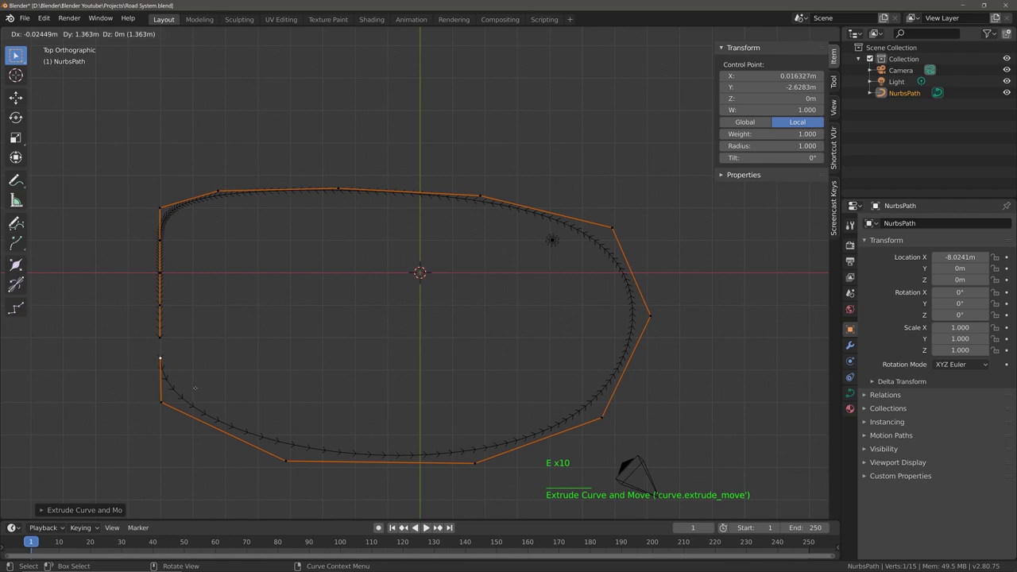
left_click(195, 388)
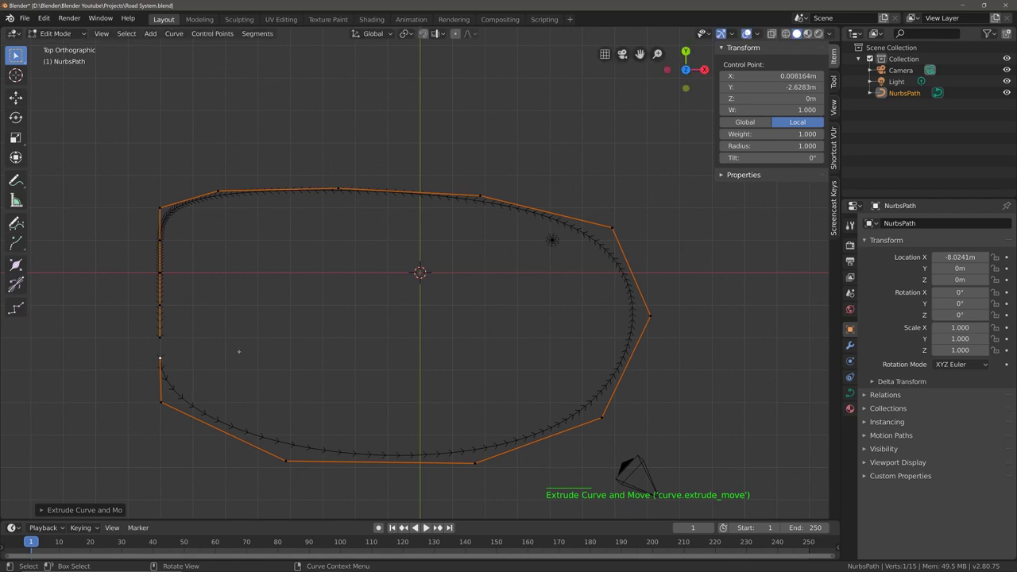
left_click(163, 338, "shift")
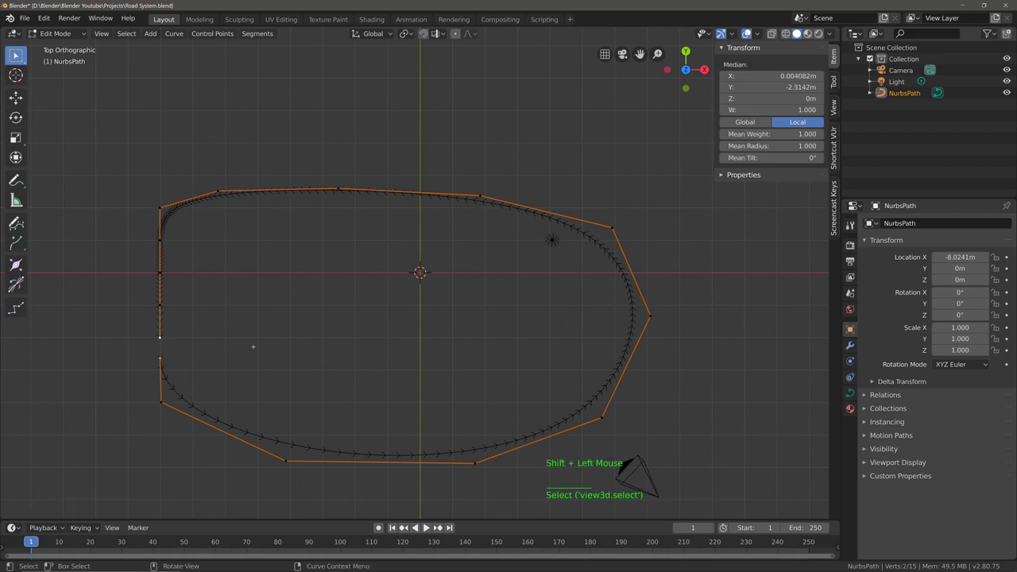
key("f")
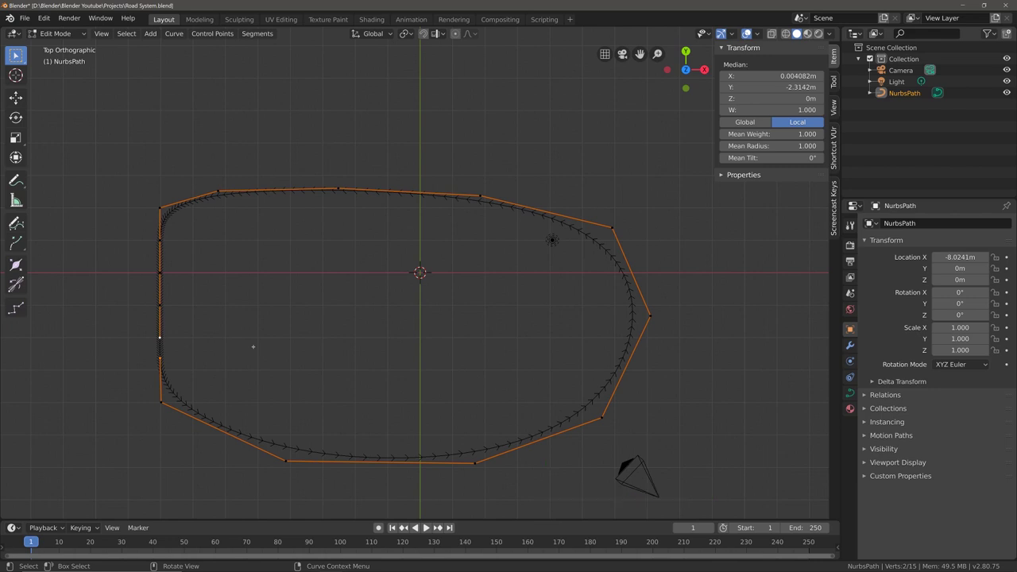
Step: Round the upper-left bend by moving its corner point to about X 0.69 m, Y 2.08 m and shifting the three points along the upper side
left_click(159, 207)
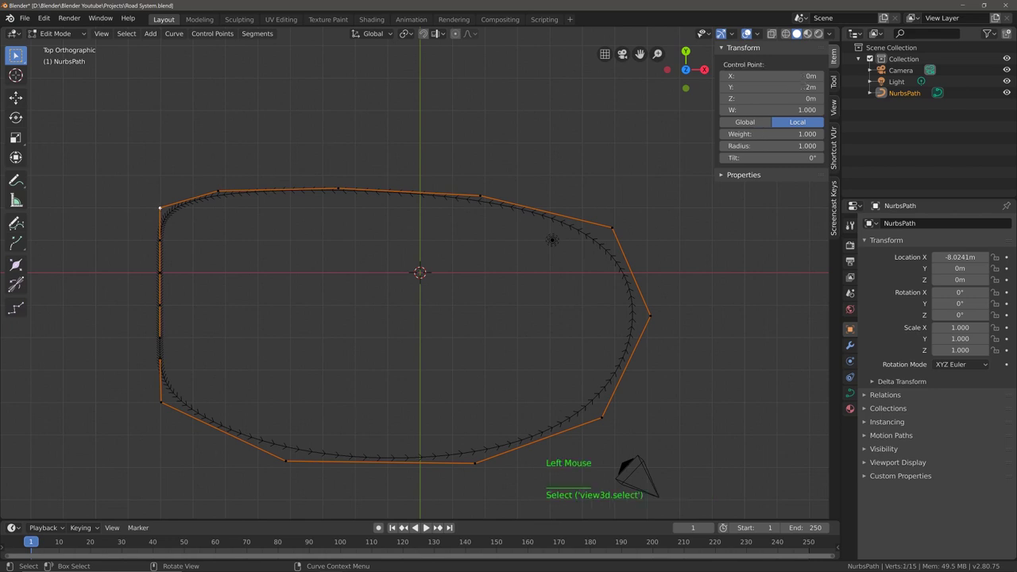
key("g")
left_click(204, 204)
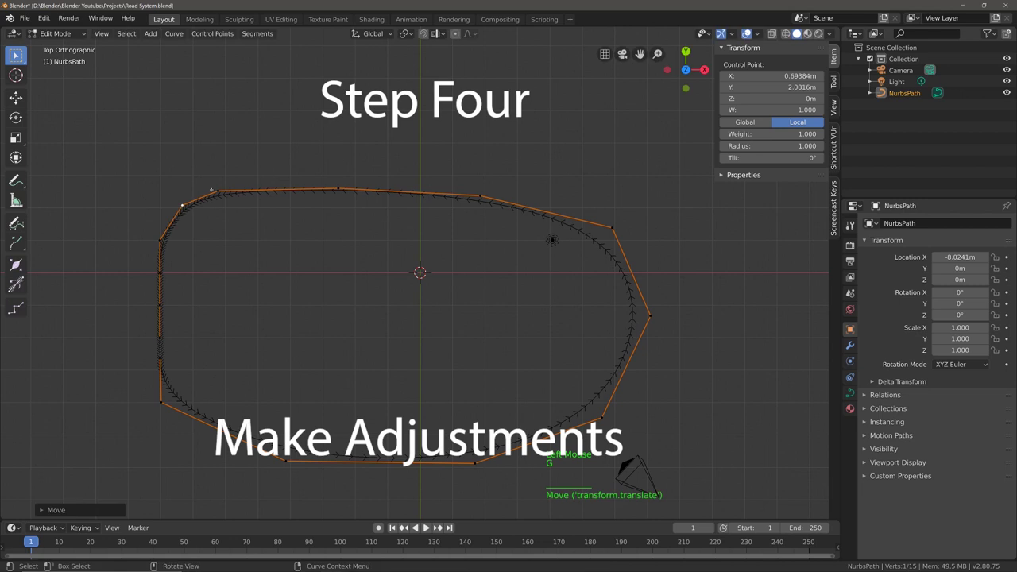
key("g")
left_click(264, 181)
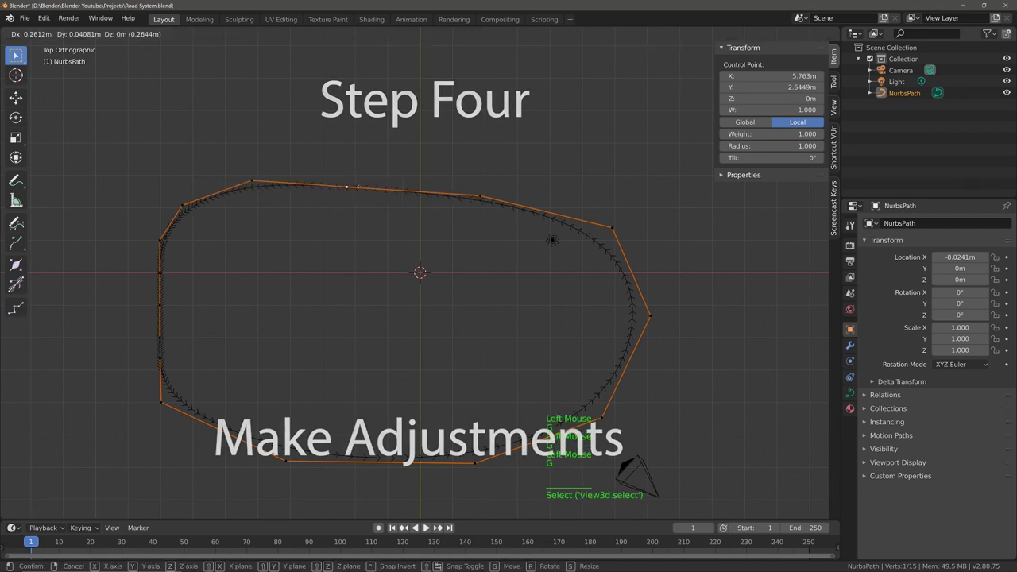
left_click(480, 195)
key("g")
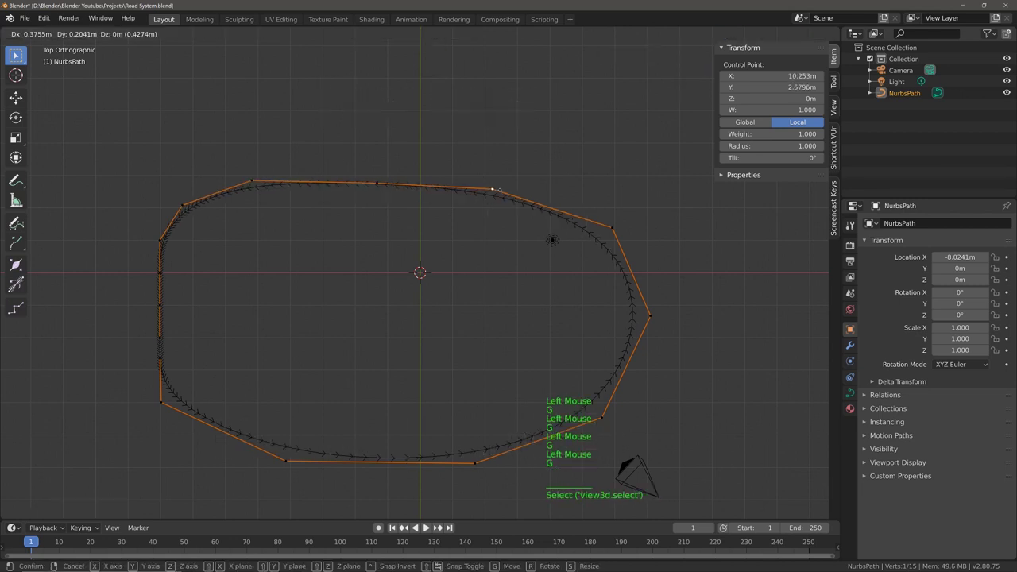
left_click(493, 189)
Step: Pull the three right-side control points inward, the upper to about X 13.39 m, Y 1.28 m and the middle to X 13.71 m, Y -1.29 m
left_click(612, 228)
key("g")
left_click(594, 230)
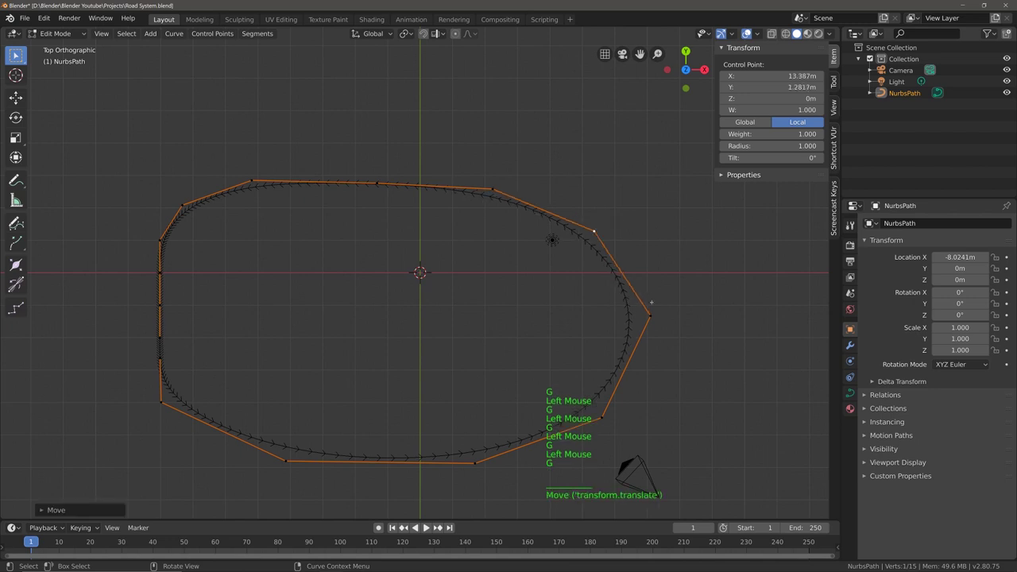
left_click(651, 319)
key("g")
left_click(605, 318)
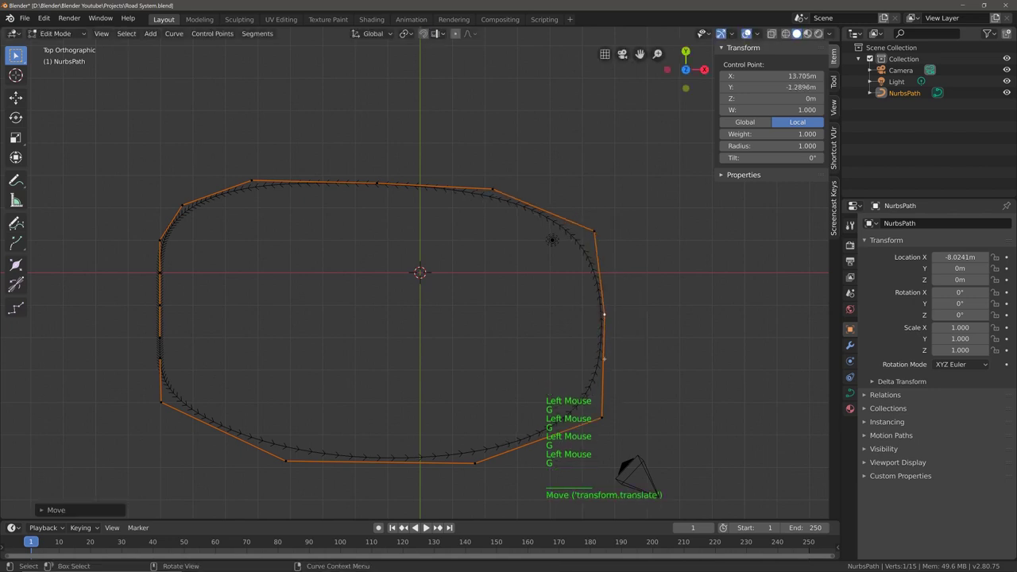
left_click(600, 414)
key("g")
left_click(577, 396)
Step: Move the two bottom-edge control points slightly down and the lower-left corner point to about X 0.24 m, Y -4.78 m
left_click(475, 459)
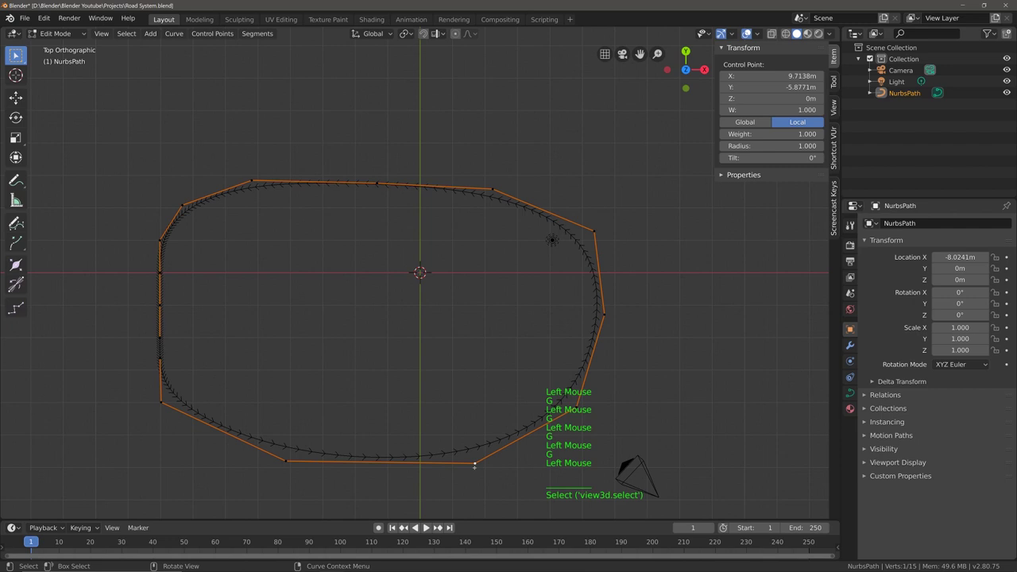
key("g")
left_click(473, 476)
left_click(288, 461)
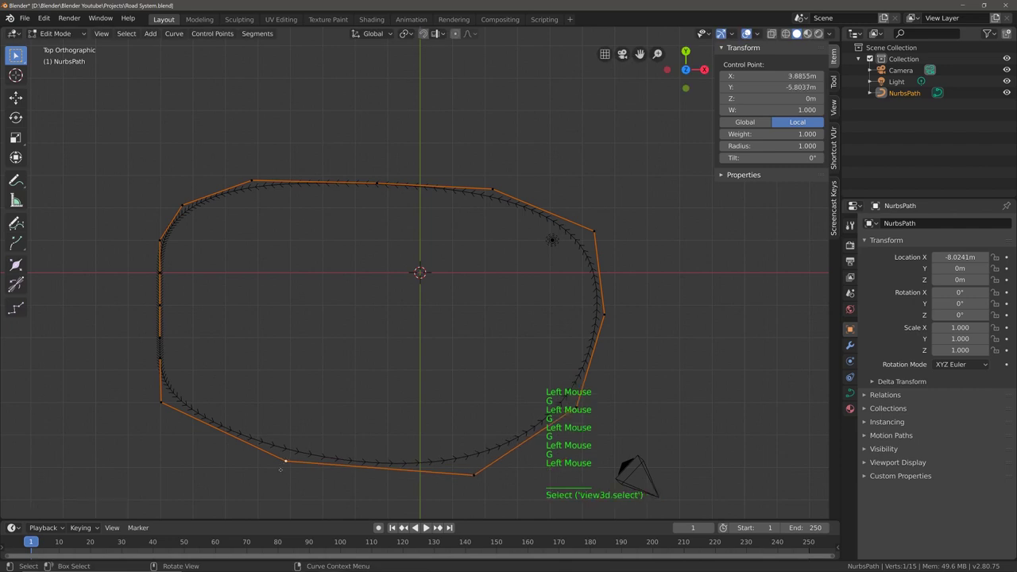
key("g")
left_click(287, 471)
left_click(160, 403)
key("g")
left_click(163, 434)
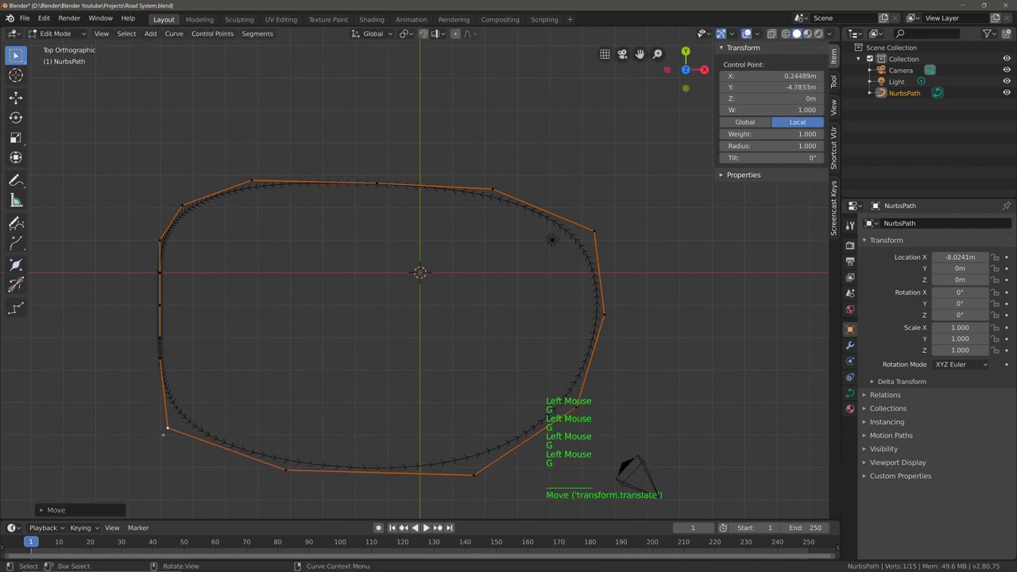
Step: Move the left side's middle control point to about X -0.41 m, Y -0.98 m and the one above to X -0.29 m, Y 0.11 m
left_click(159, 305)
key("g")
left_click(148, 305)
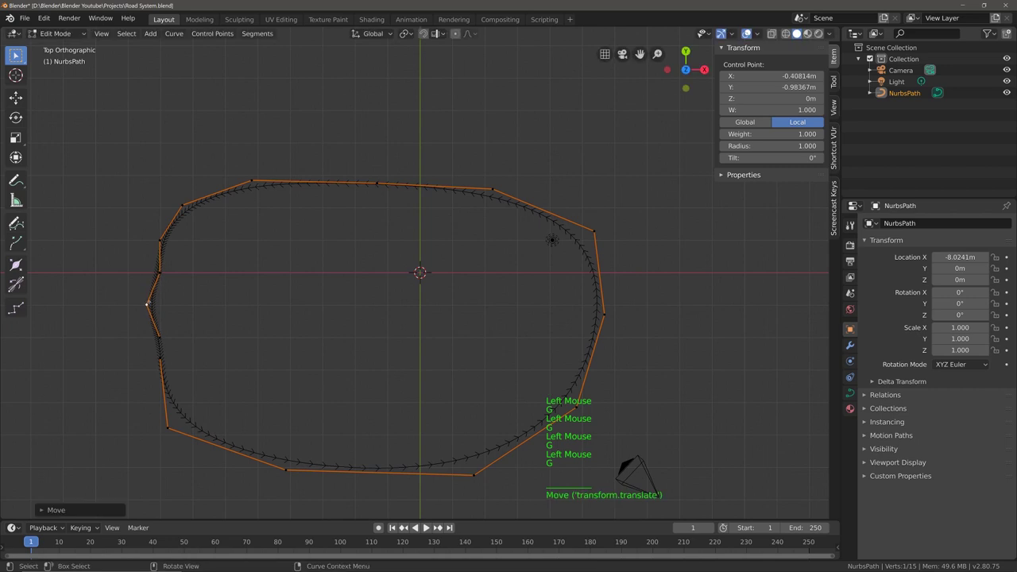
left_click(160, 274)
key("g")
left_click(152, 271)
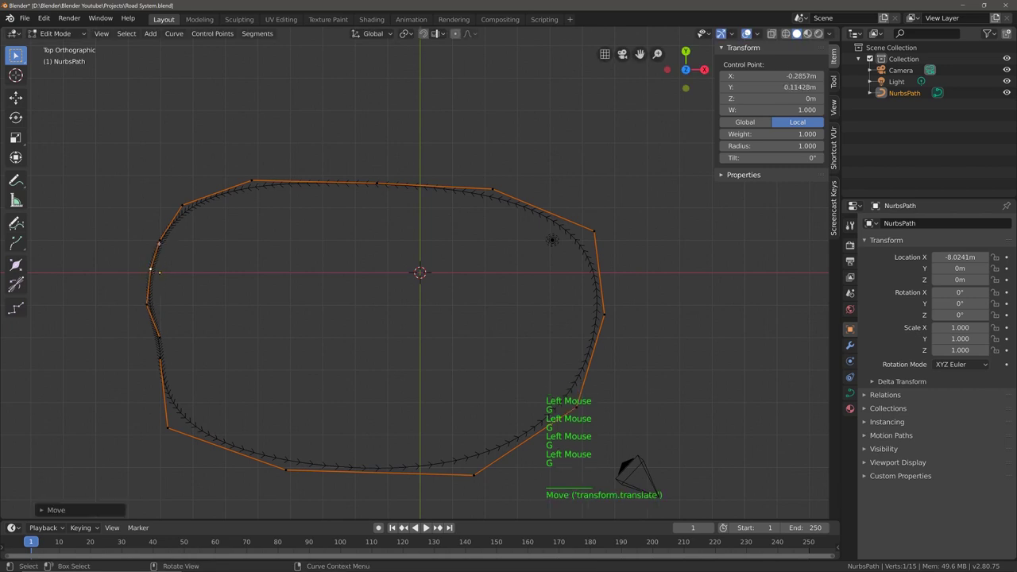
Step: Smooth the lower left side by shifting its next point outward and the one below down to about Y -3.16 m, and return to Object Mode
left_click(163, 333)
key("g")
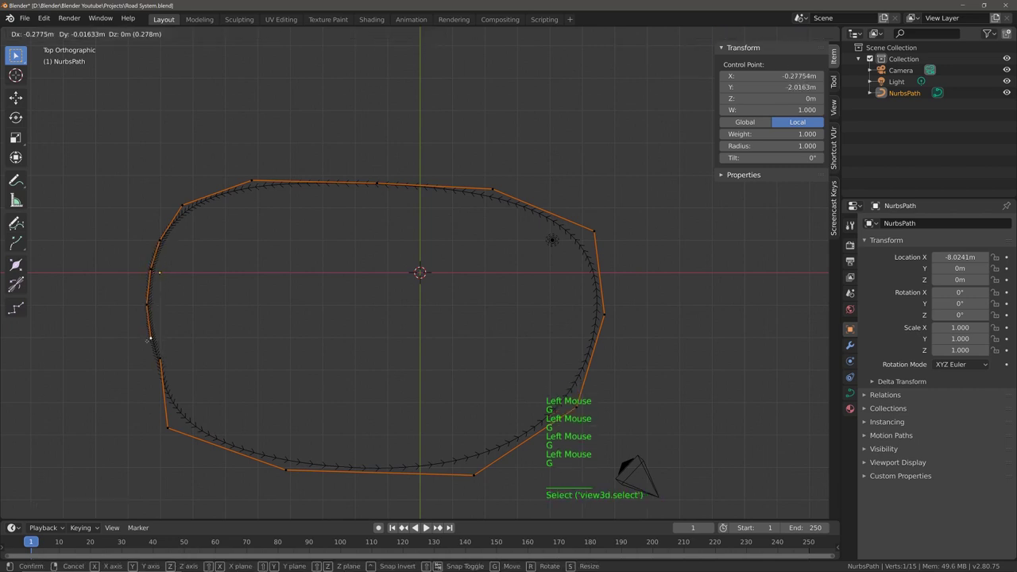
left_click(153, 339)
left_click(157, 358)
key("g")
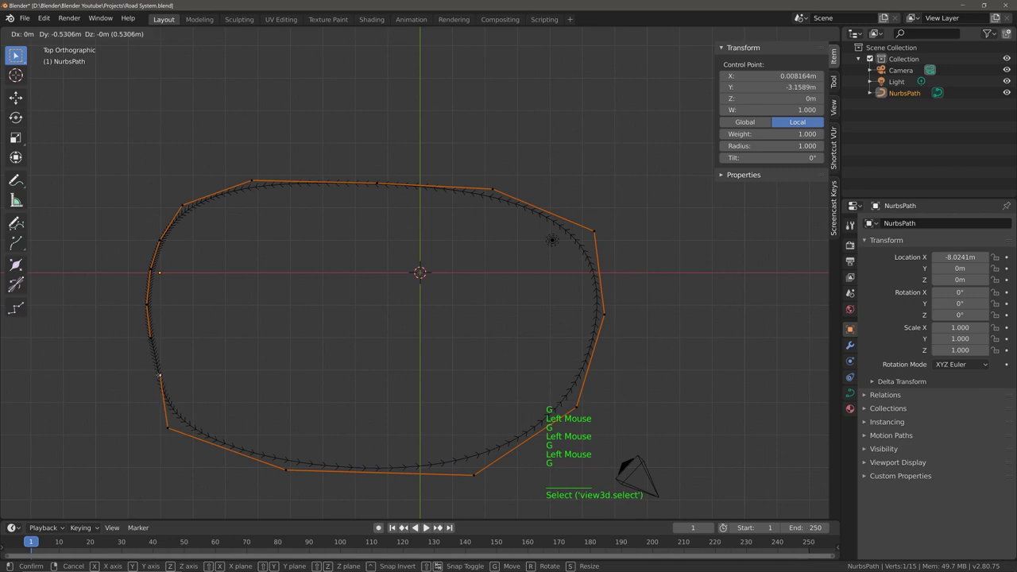
left_click(159, 374)
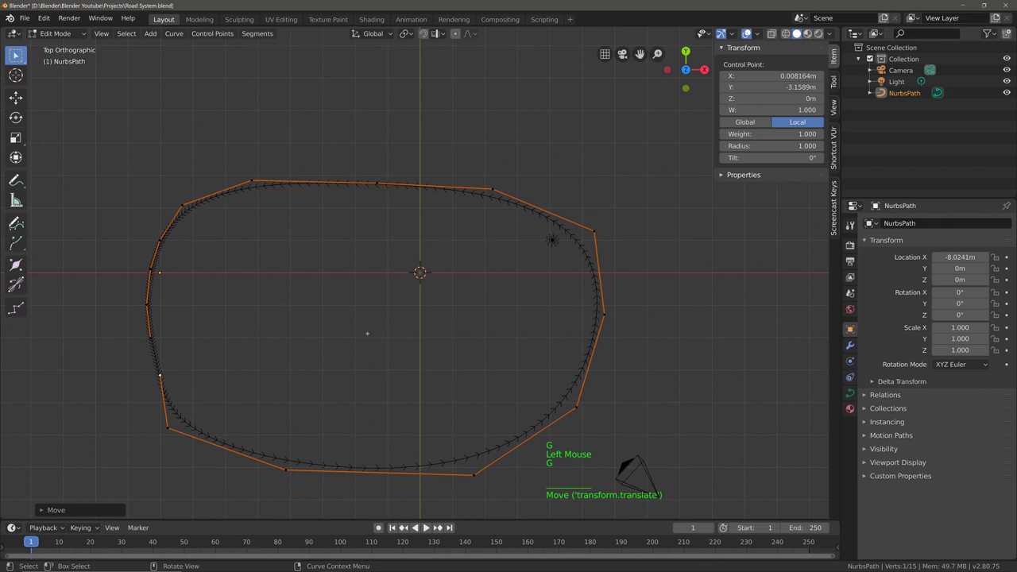
key("Tab")
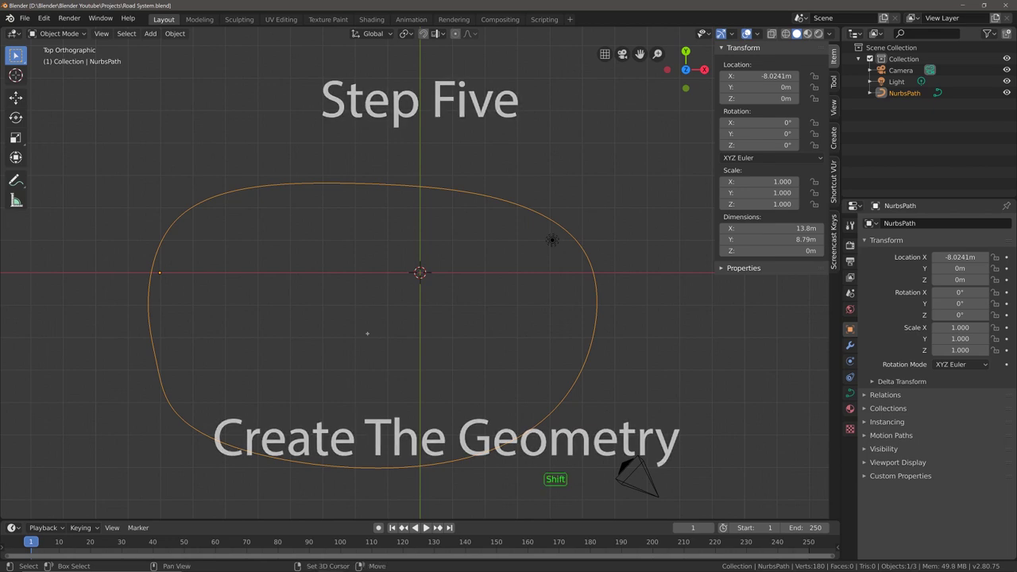
Step: Add a mesh plane at the origin and scale it uniformly by 0.2
key("shift+a")
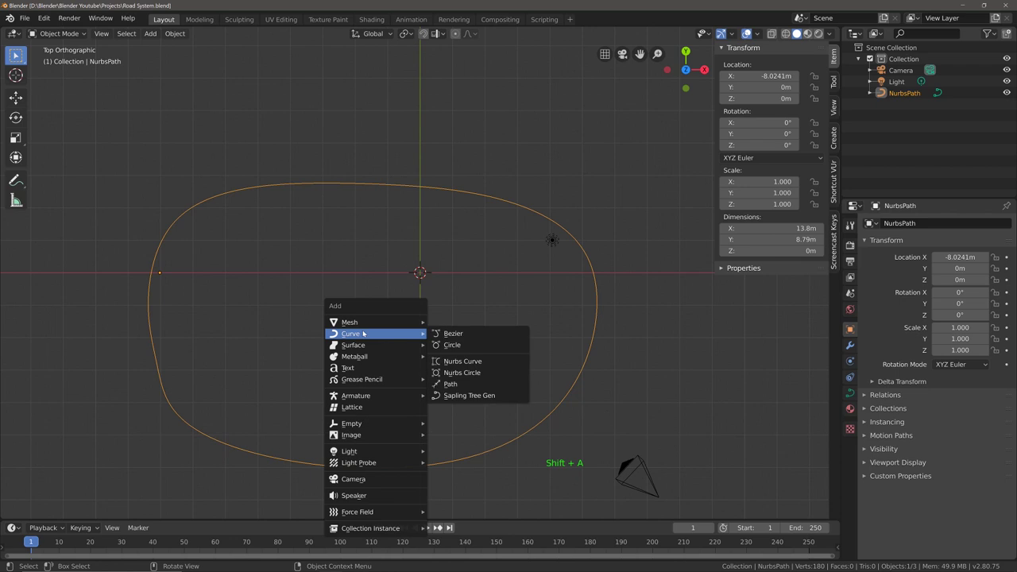
mouse_move(349, 323)
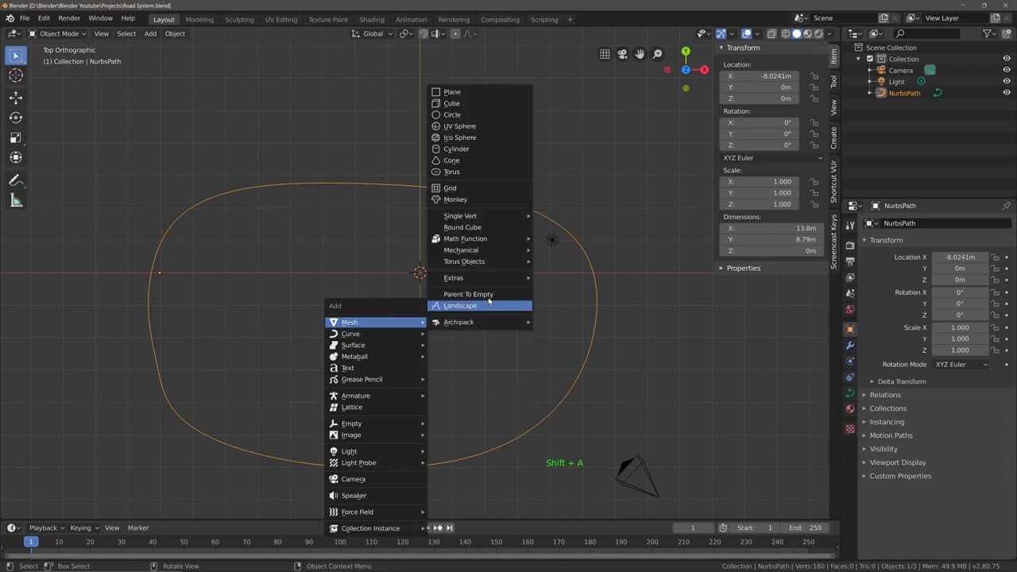
left_click(520, 92)
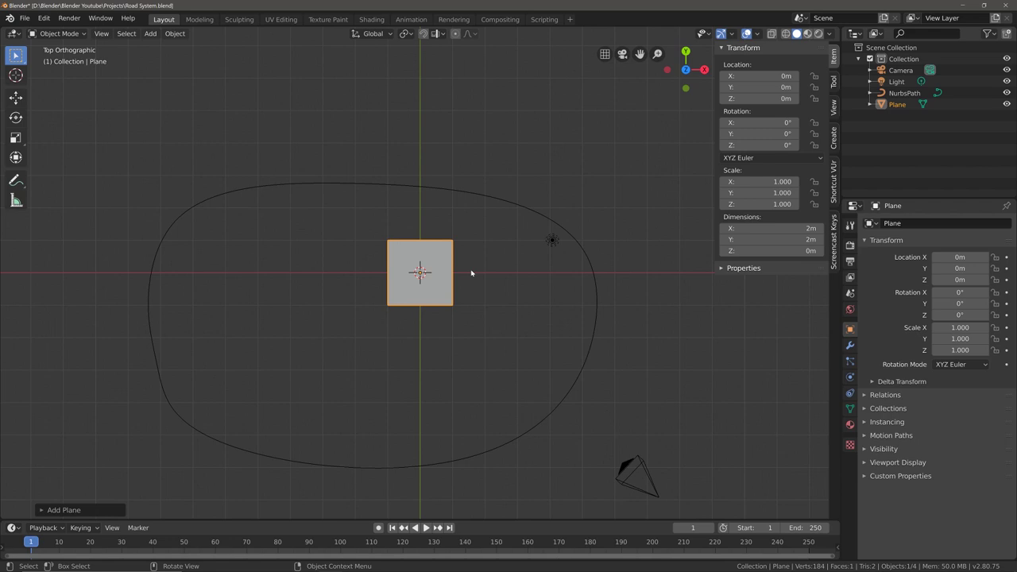
key("s")
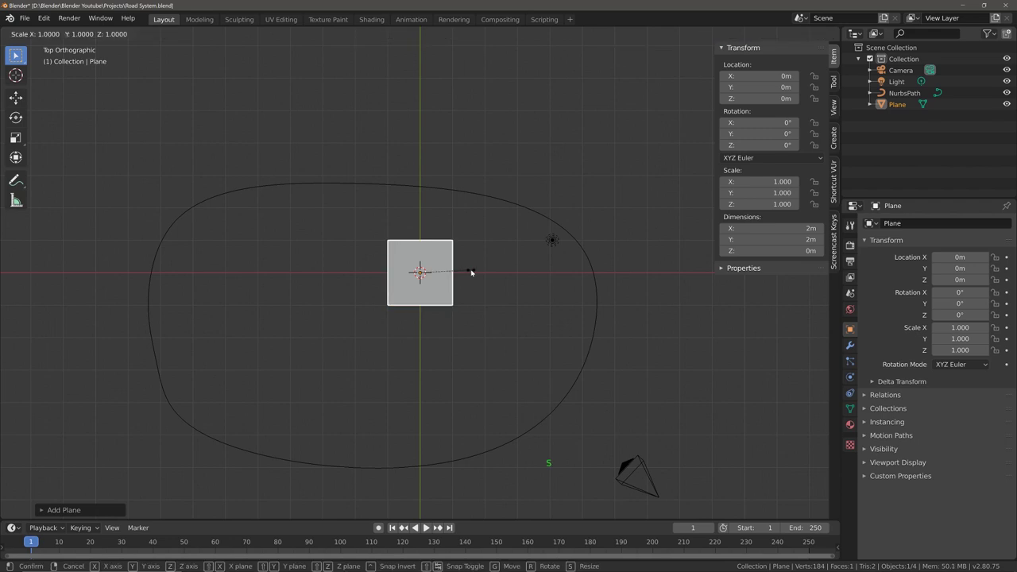
type(".2")
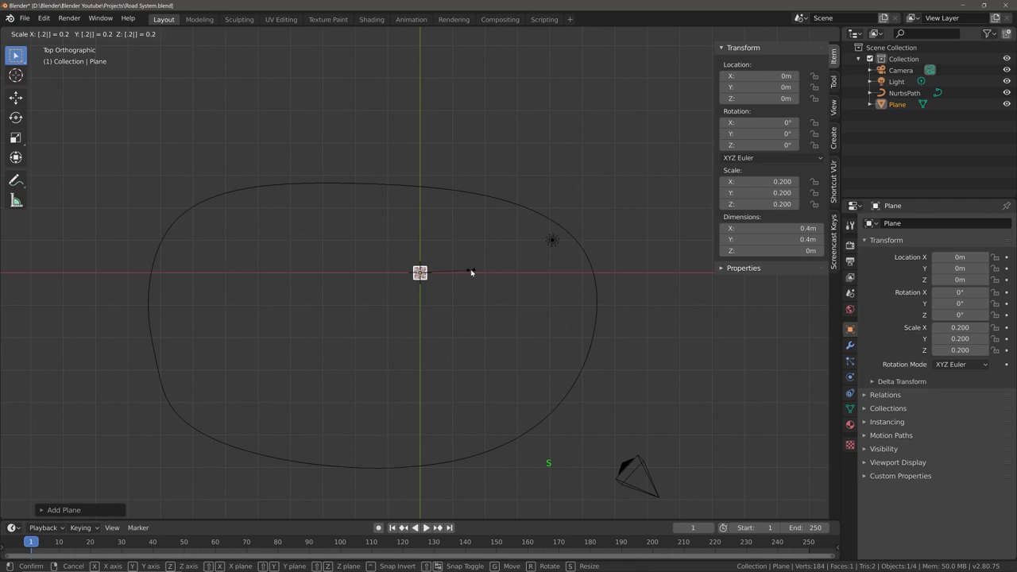
key("Return")
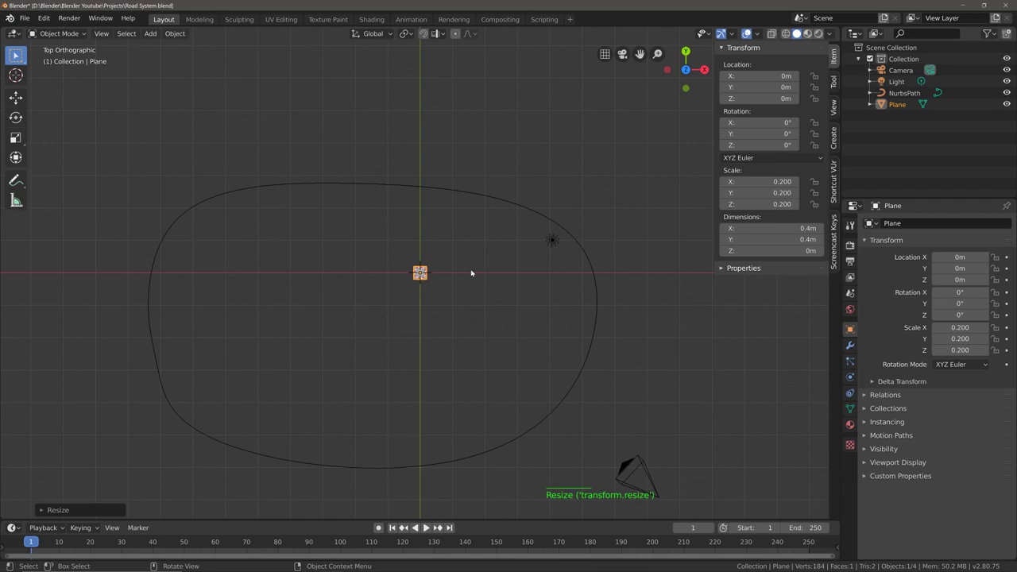
Step: Scale the plane by 2 along X and apply its scale
key("s")
type("x")
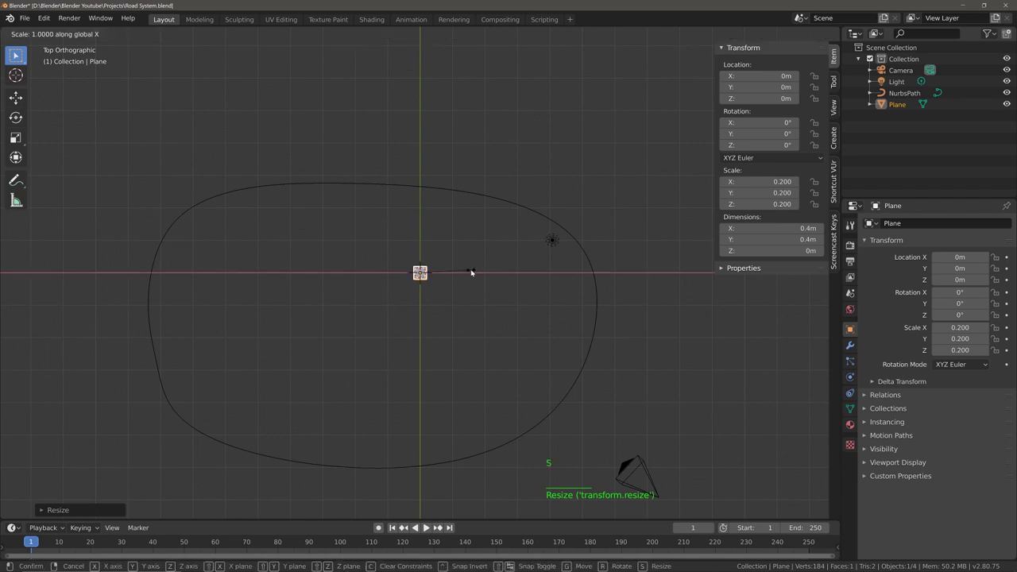
type("2")
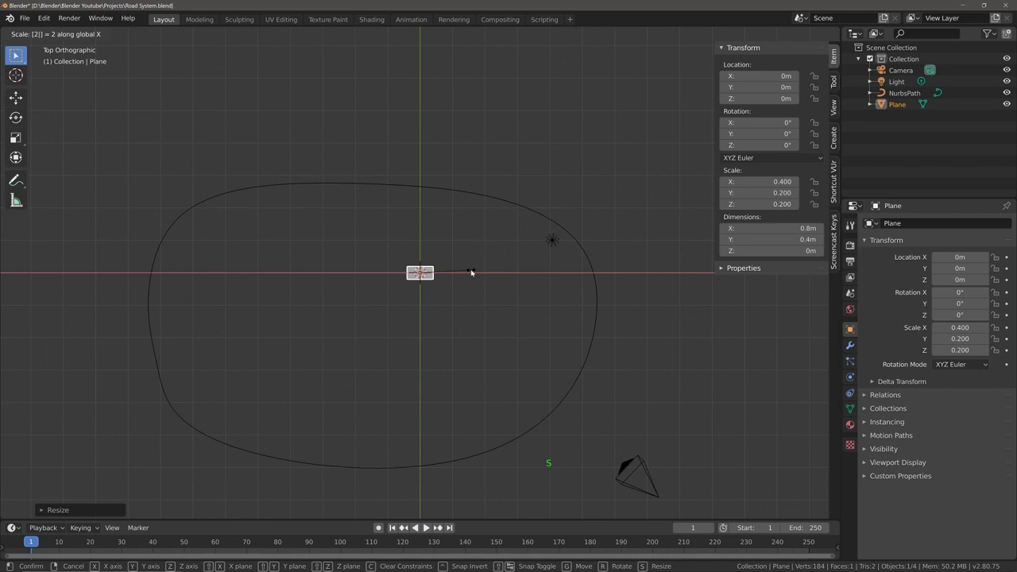
key("Return")
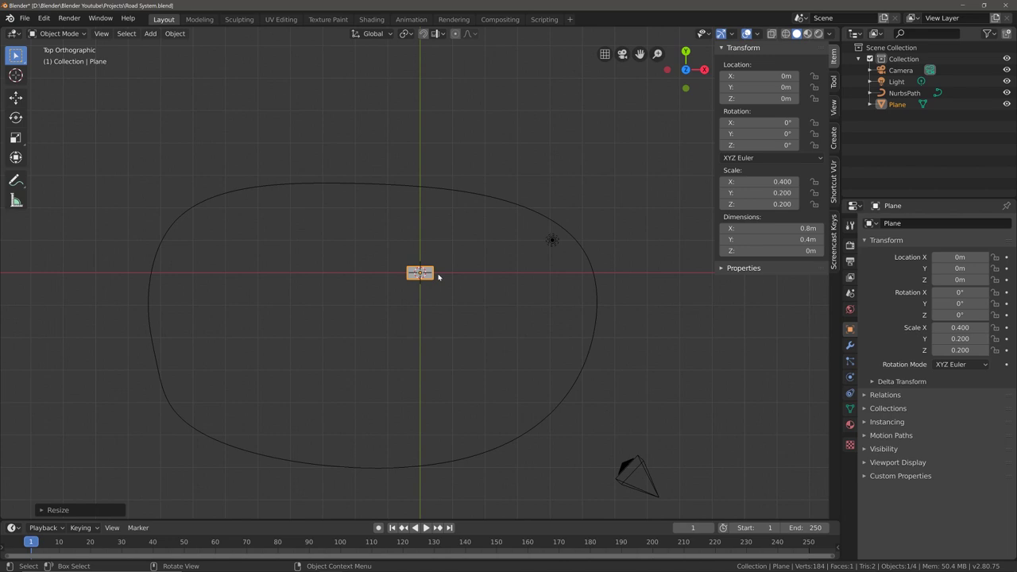
key("ctrl+a")
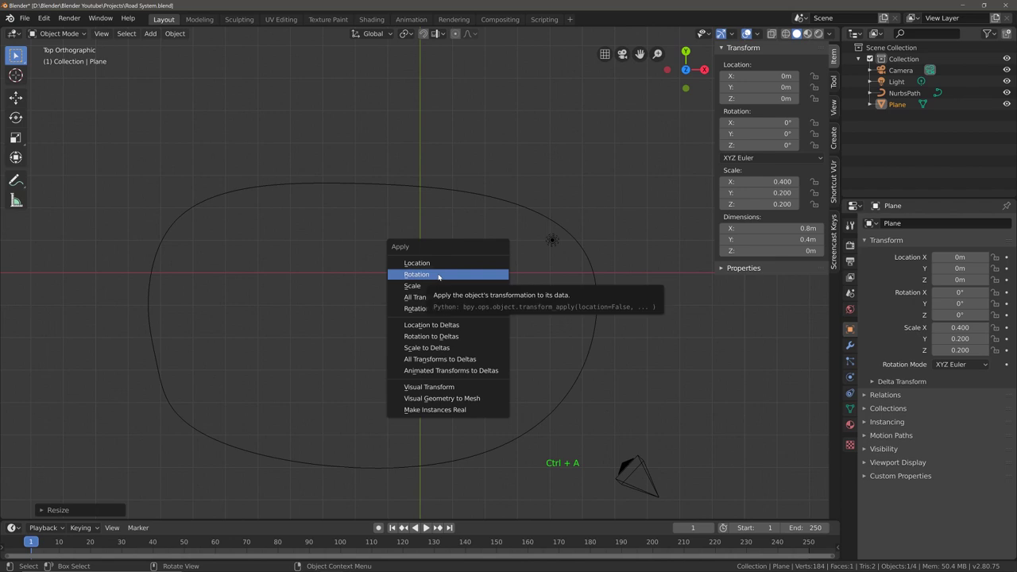
left_click(439, 287)
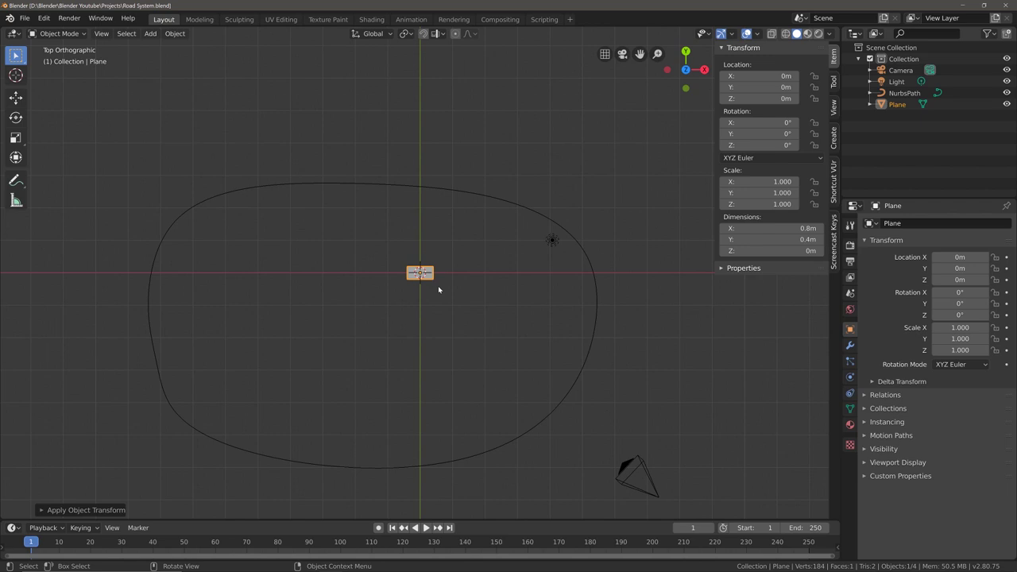
Step: Add an Array modifier to the plane
left_click(848, 345)
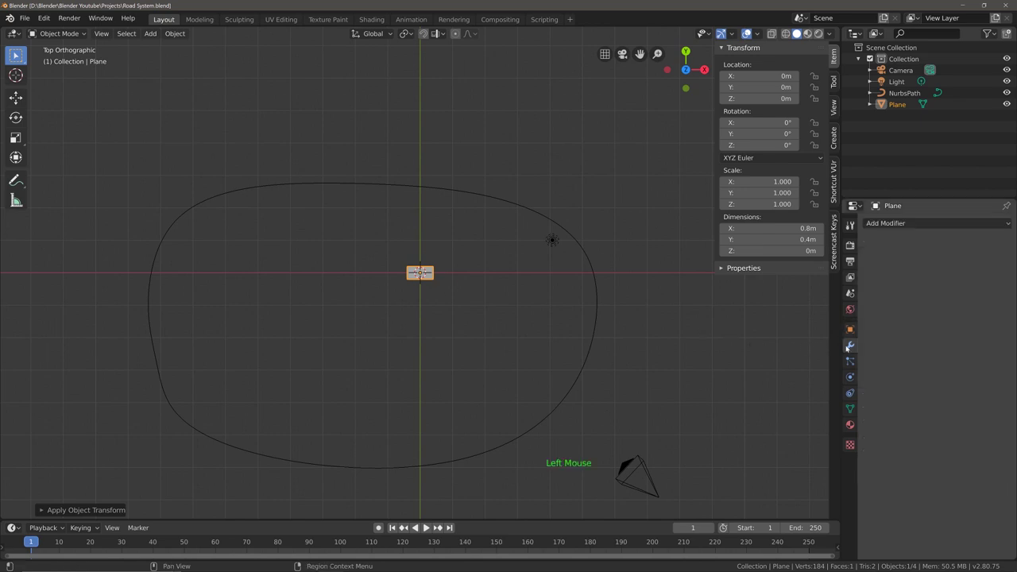
left_click(921, 224)
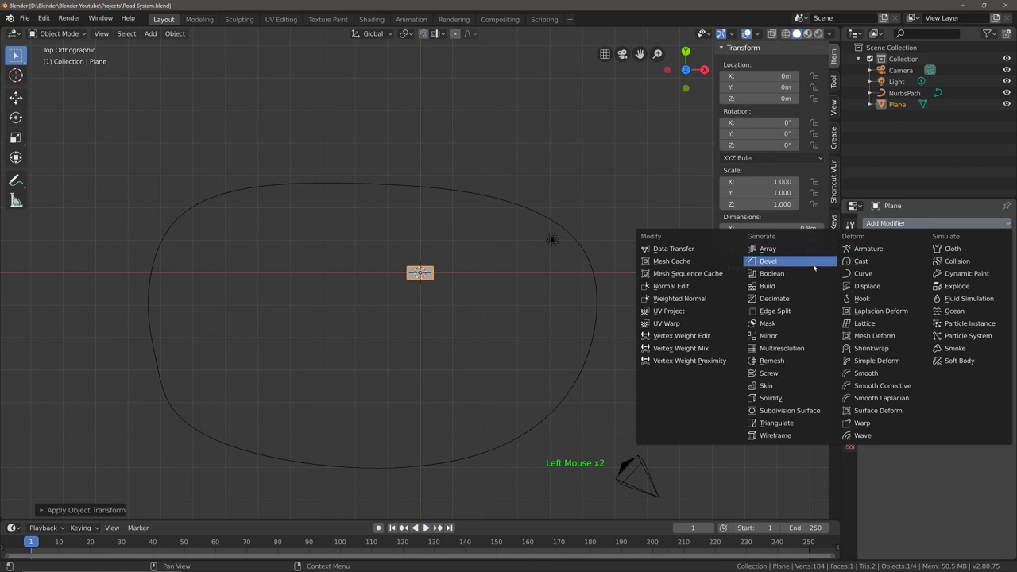
left_click(796, 251)
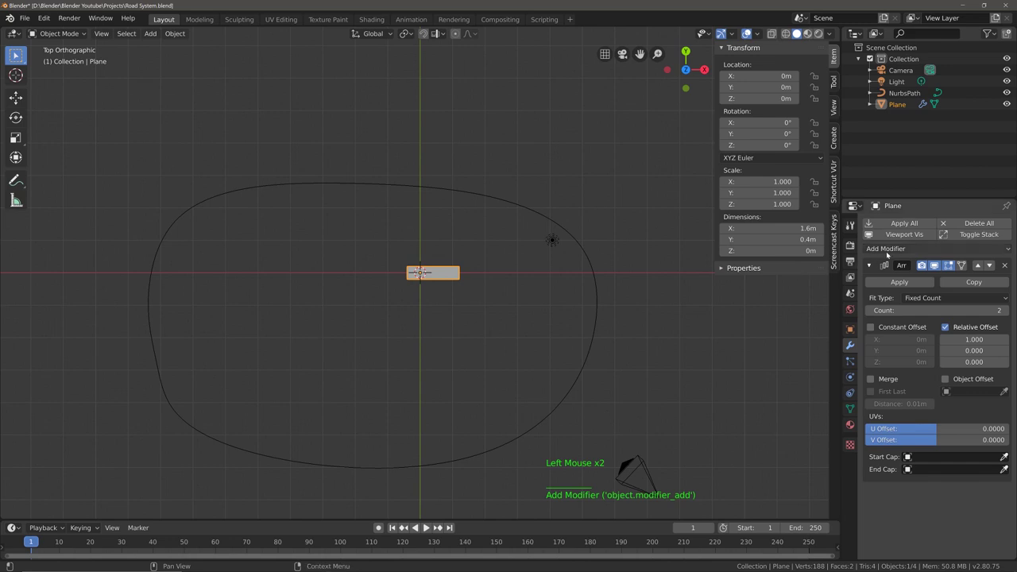
Step: Add a Curve modifier to the plane with NurbsPath as its object, and save the file
left_click(882, 251)
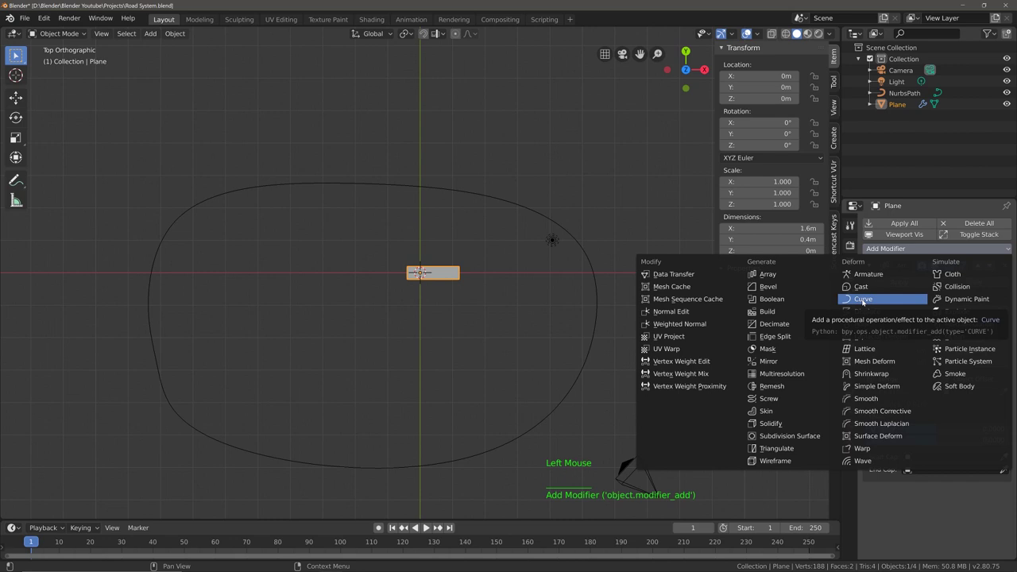
left_click(862, 299)
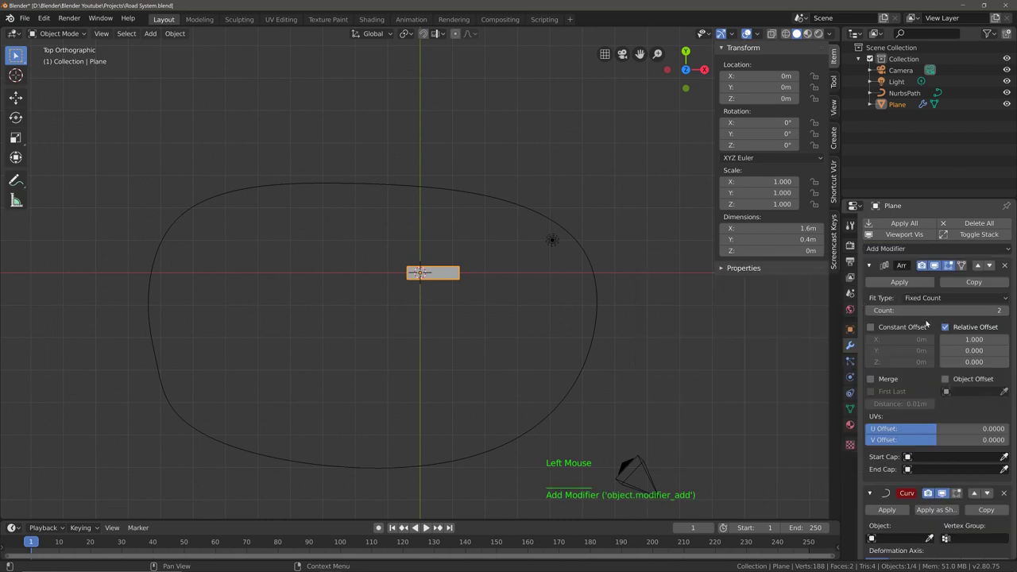
scroll(886, 494, "down", 7)
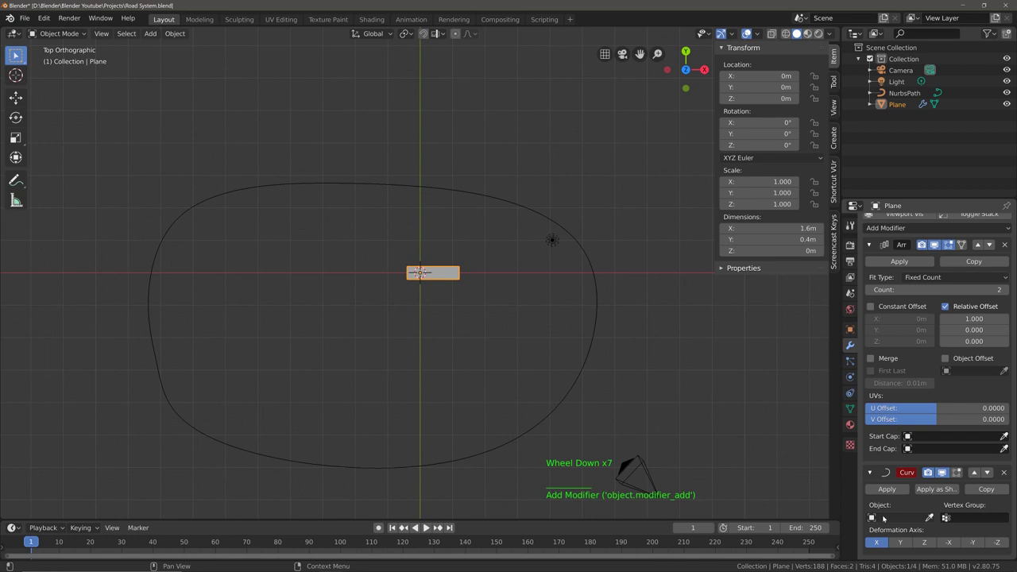
left_click(890, 517)
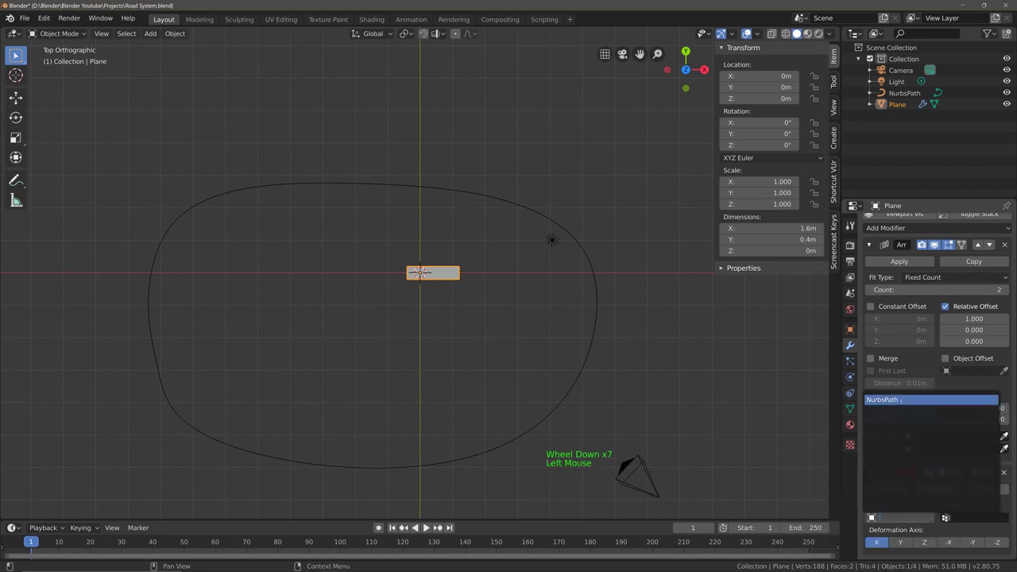
left_click(900, 400)
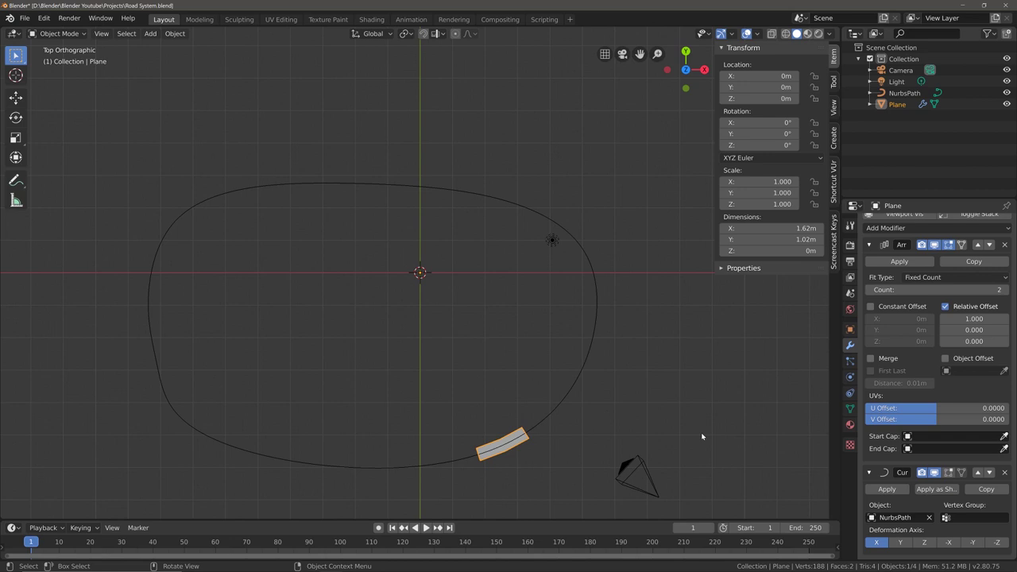
key("ctrl+s")
Step: Try the Y, Z, -X, -Y and -Z deformation axes on the Curve modifier and return it to X
left_click(900, 543)
left_click(924, 542)
left_click(949, 542)
left_click(972, 542)
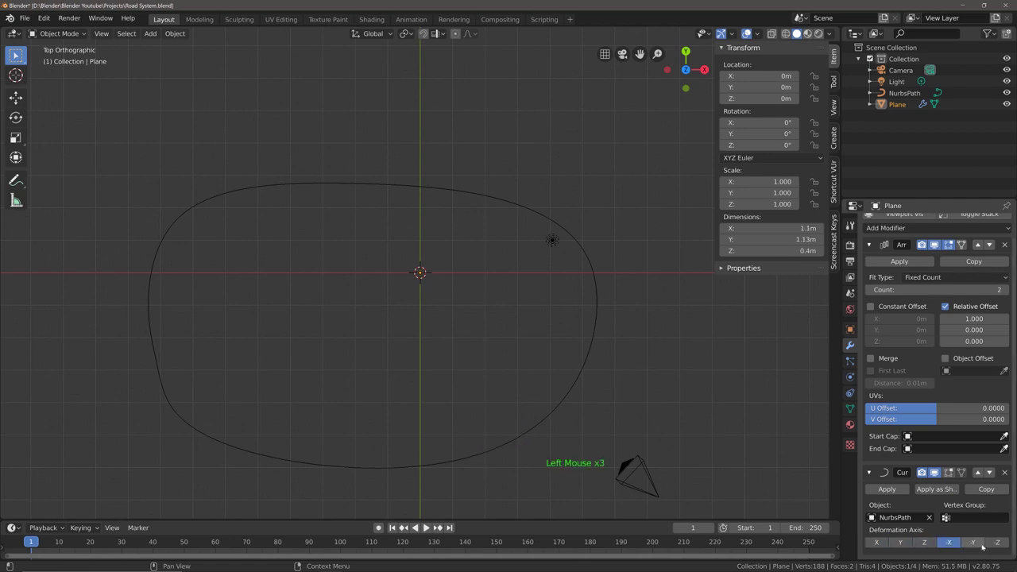
left_click(995, 543)
left_click(972, 543)
left_click(949, 544)
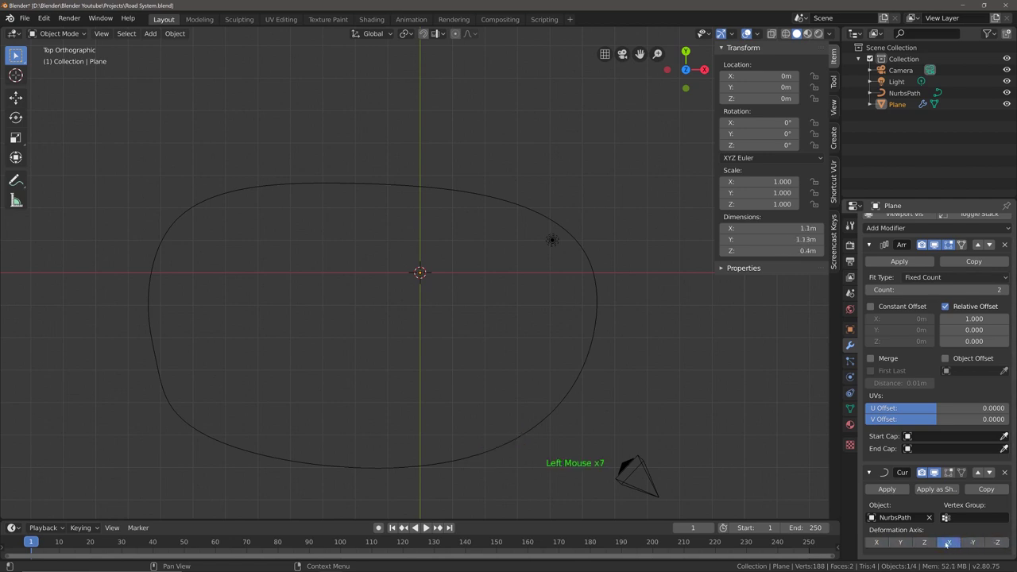
left_click(925, 544)
left_click(900, 543)
left_click(877, 543)
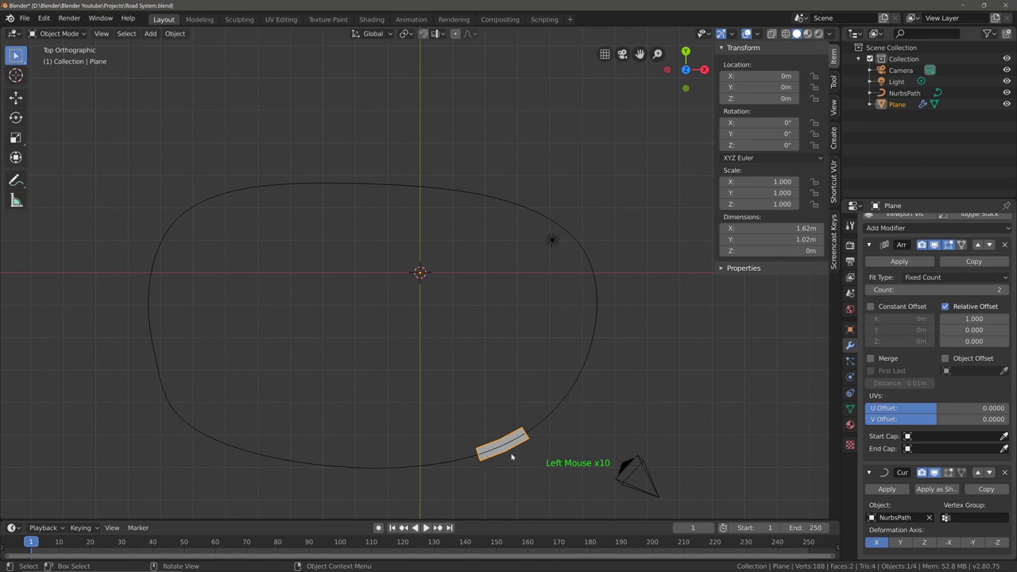
Step: Raise the plane's Array modifier count to 47 so the segments fill the whole closed path
left_click(921, 293)
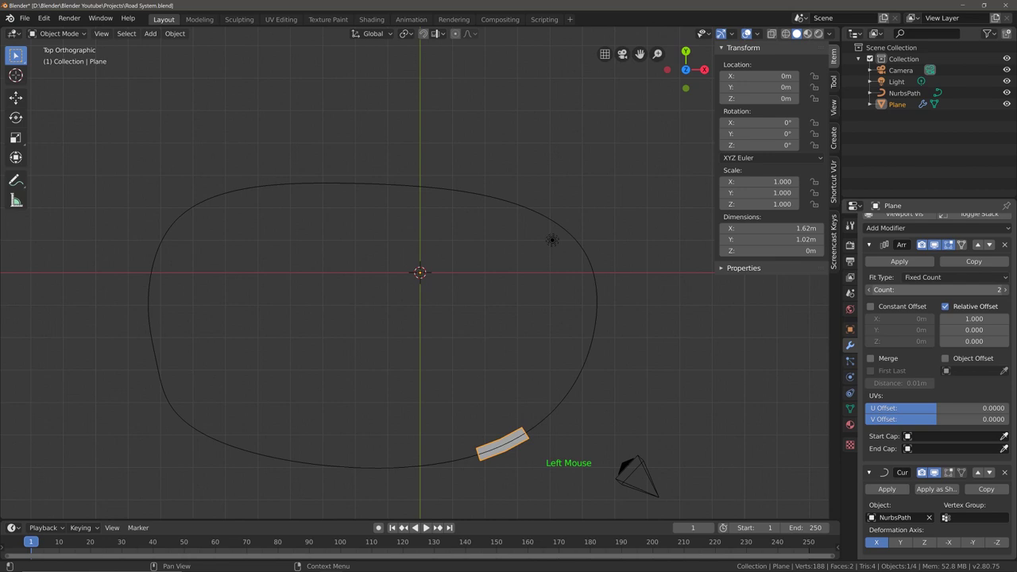
left_click_drag(921, 289, 1004, 291)
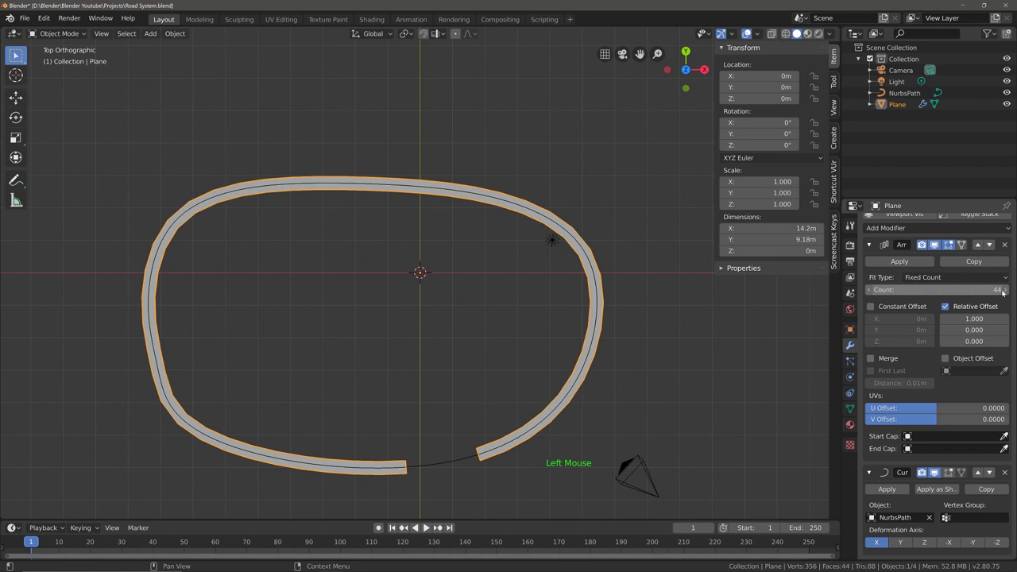
left_click(1004, 291)
left_click(1004, 291)
left_click(1004, 291)
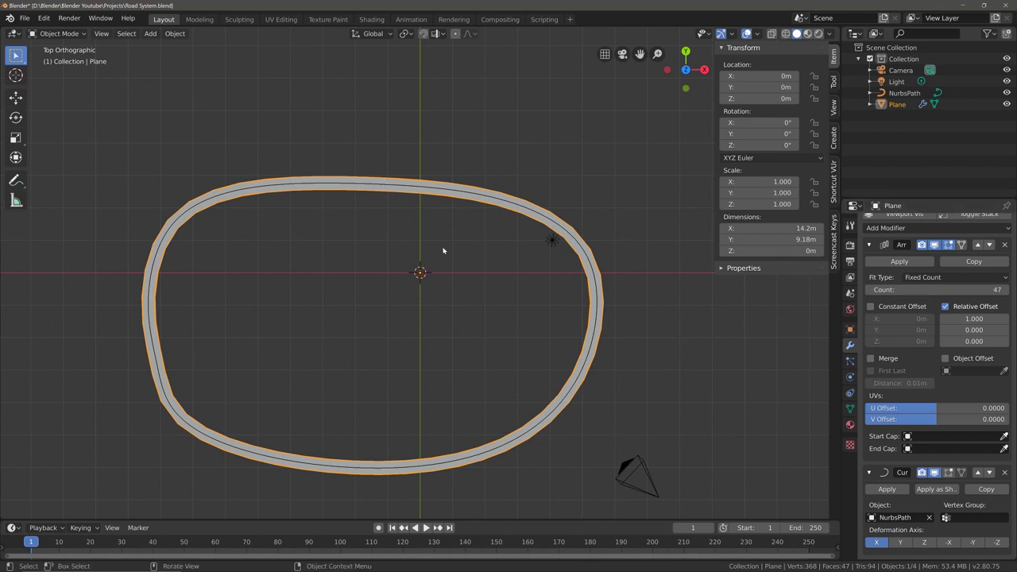
Step: Edit the NURBS path and move its lower-right control point outward by about 3.6 m in X and -0.7 m in Y
left_click(416, 190)
left_click(417, 191)
left_click(416, 191)
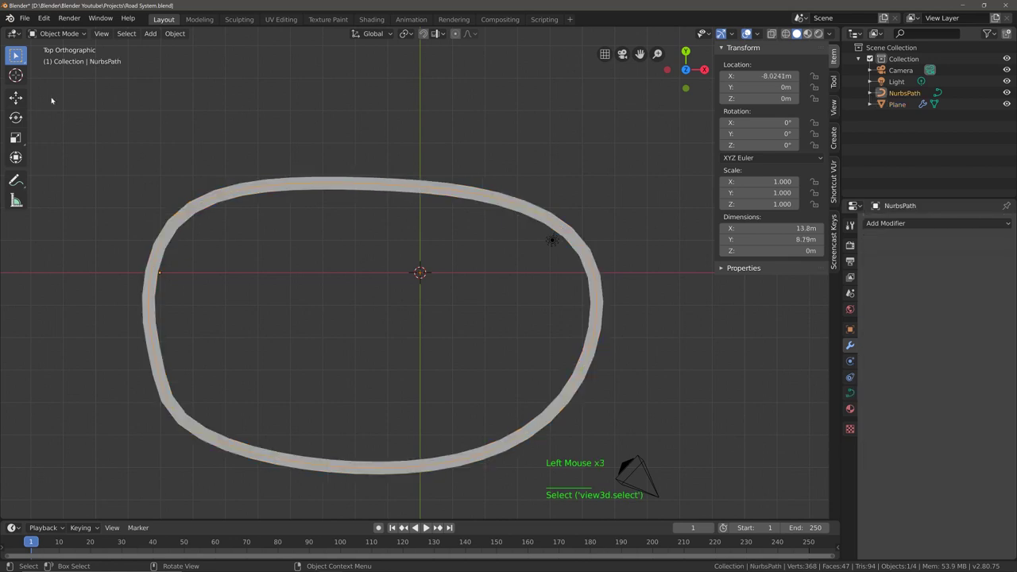
key("Tab")
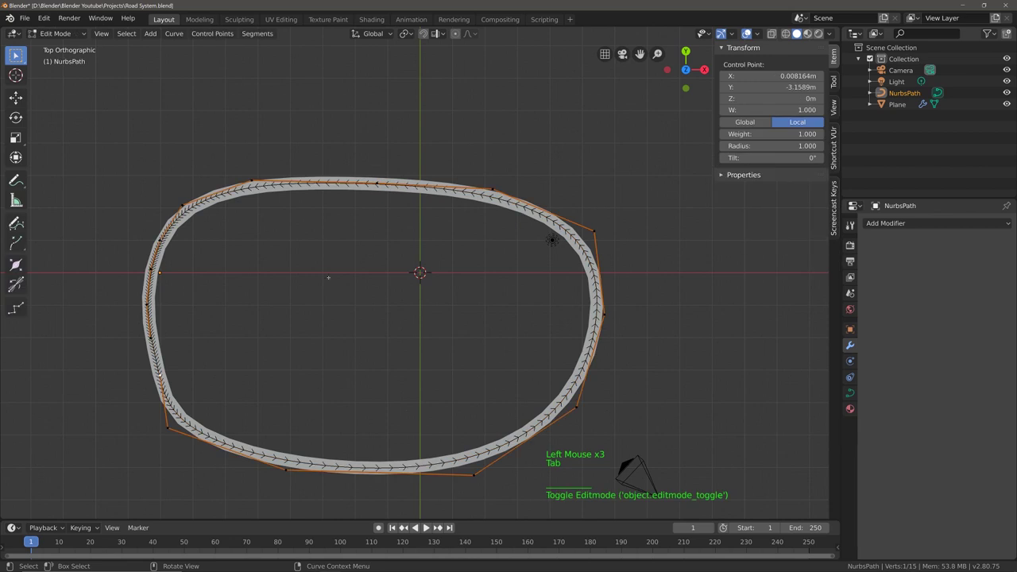
left_click(473, 475)
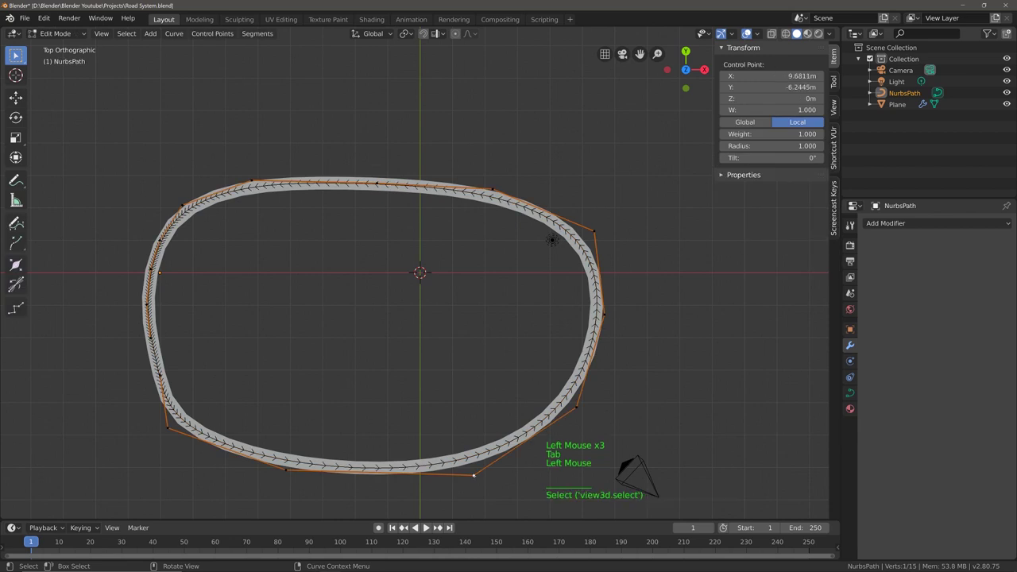
key("g")
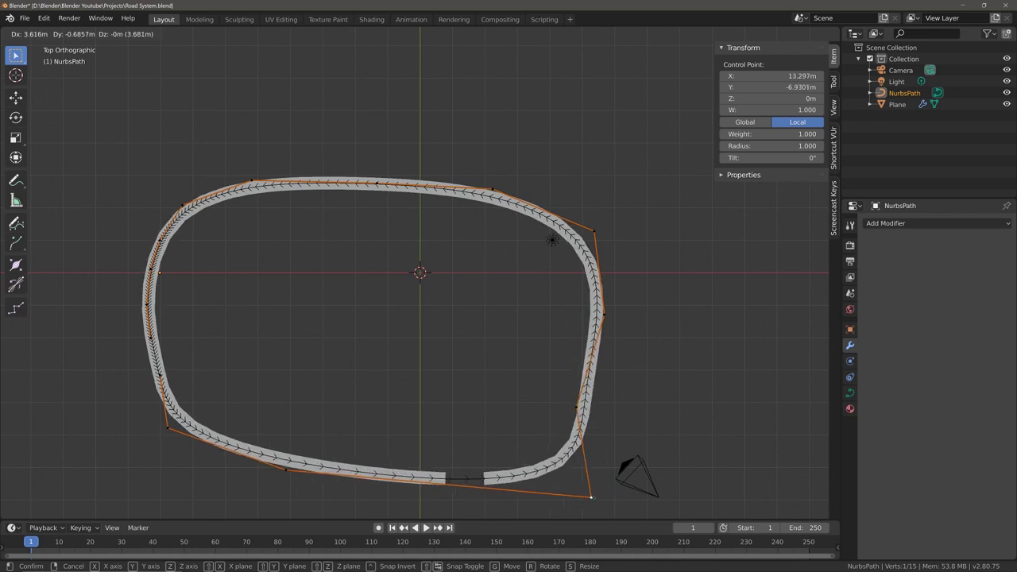
left_click(594, 496)
Step: Move the path's next two right-side control points outward by about 1.5 m and 0.9 m in X, and return to Object Mode
left_click(576, 408)
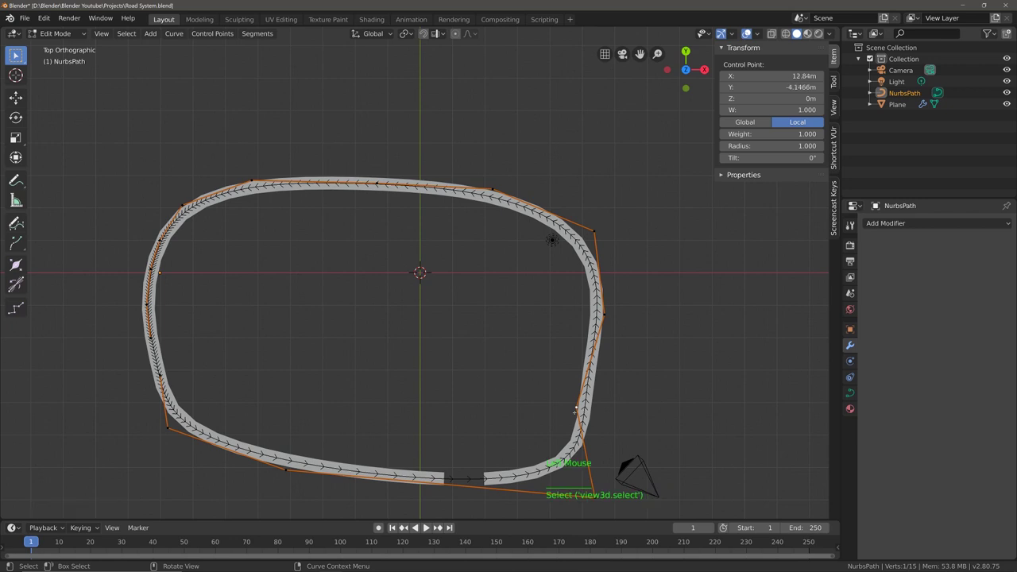
key("g")
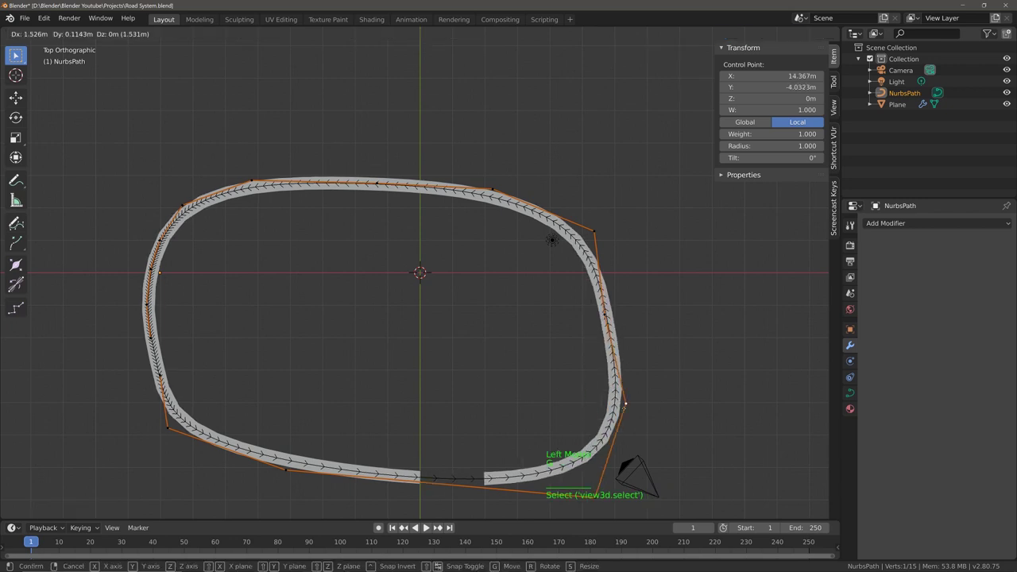
left_click(625, 405)
left_click(606, 316)
key("g")
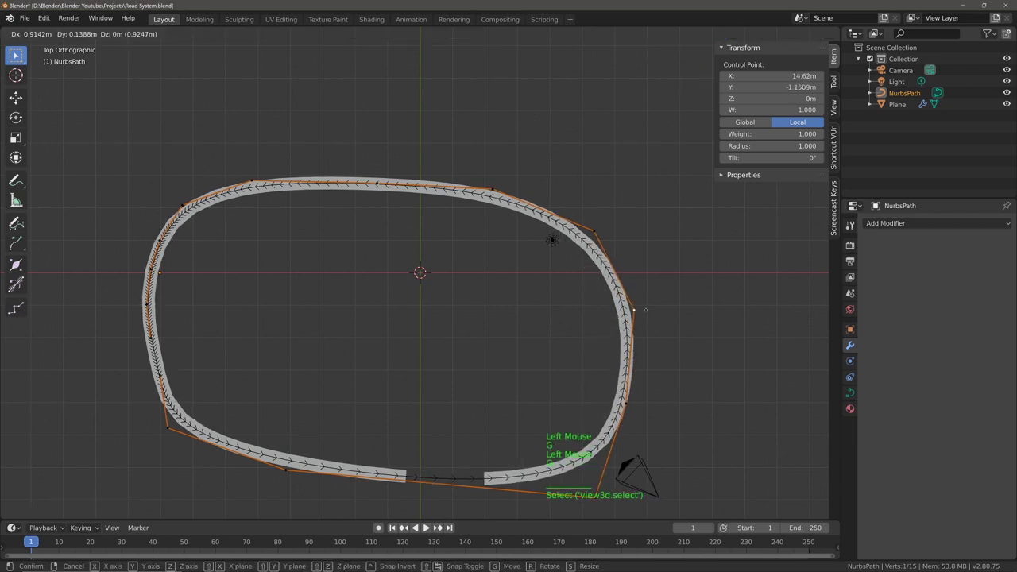
left_click(645, 310)
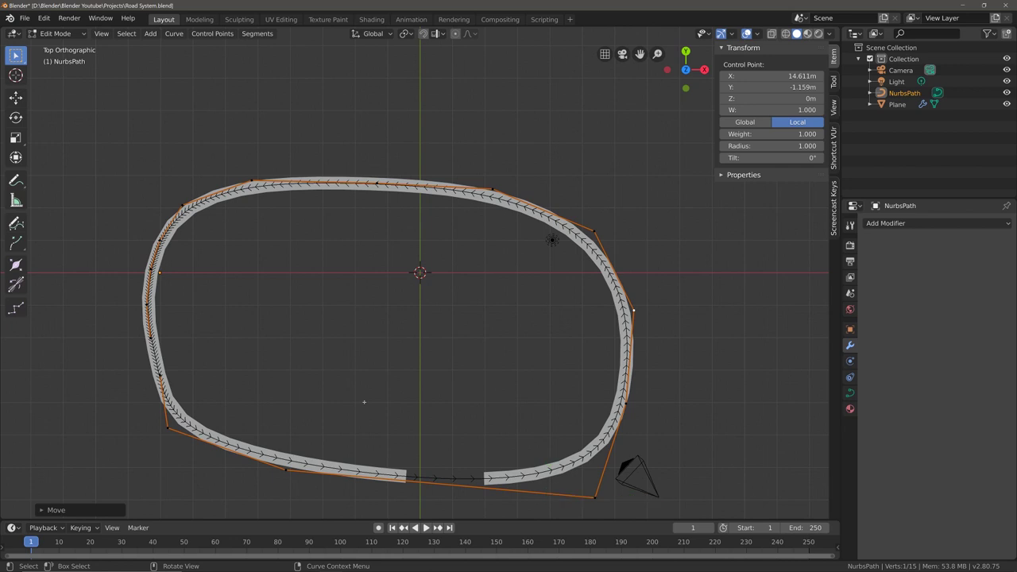
left_click(56, 33)
left_click(79, 48)
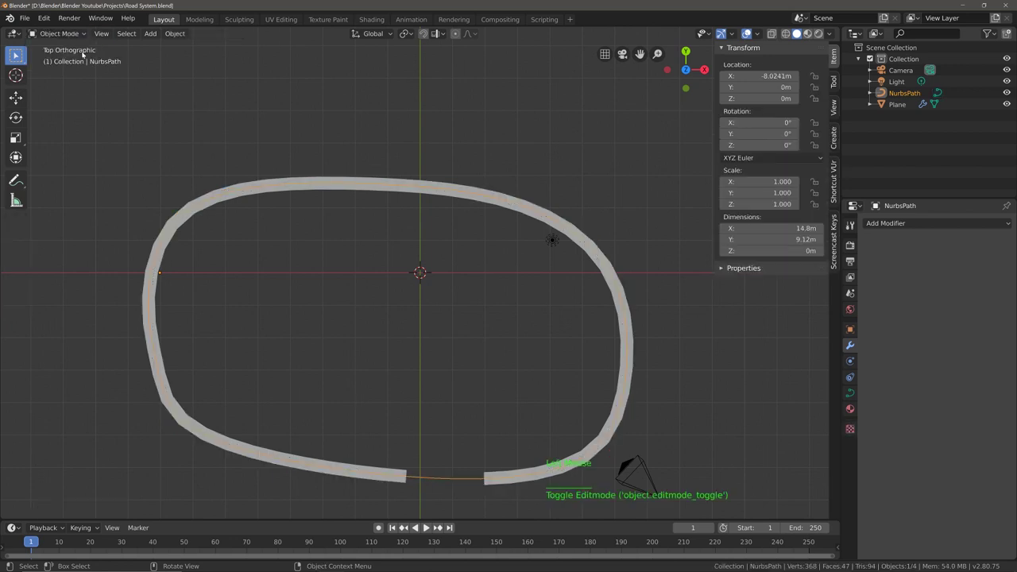
Step: Raise the plane's Array modifier count to 50 to close the gap in the road, and save the file
left_click(236, 200)
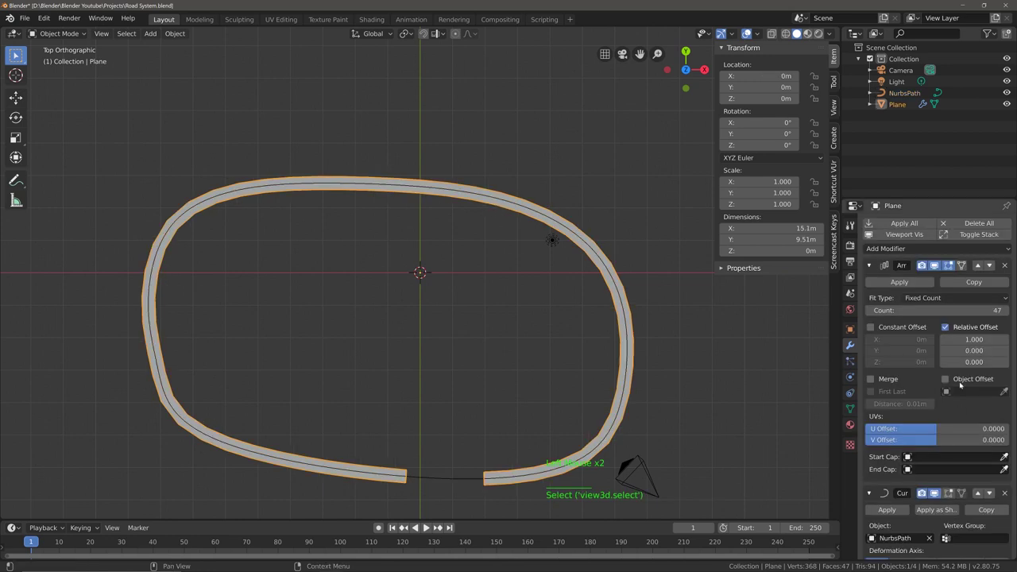
left_click(1005, 310)
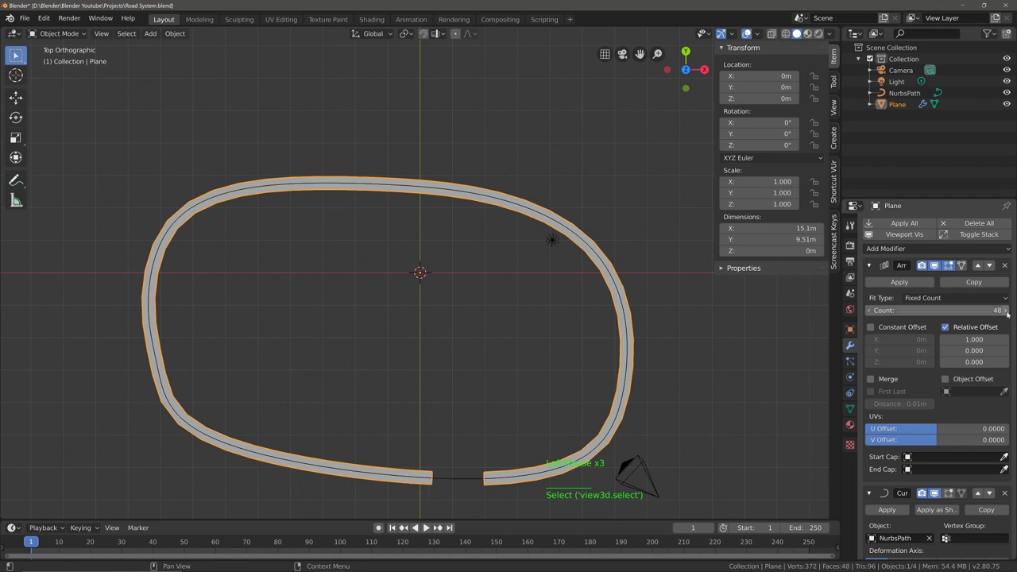
left_click(1004, 310)
left_click(1004, 311)
key("ctrl+s")
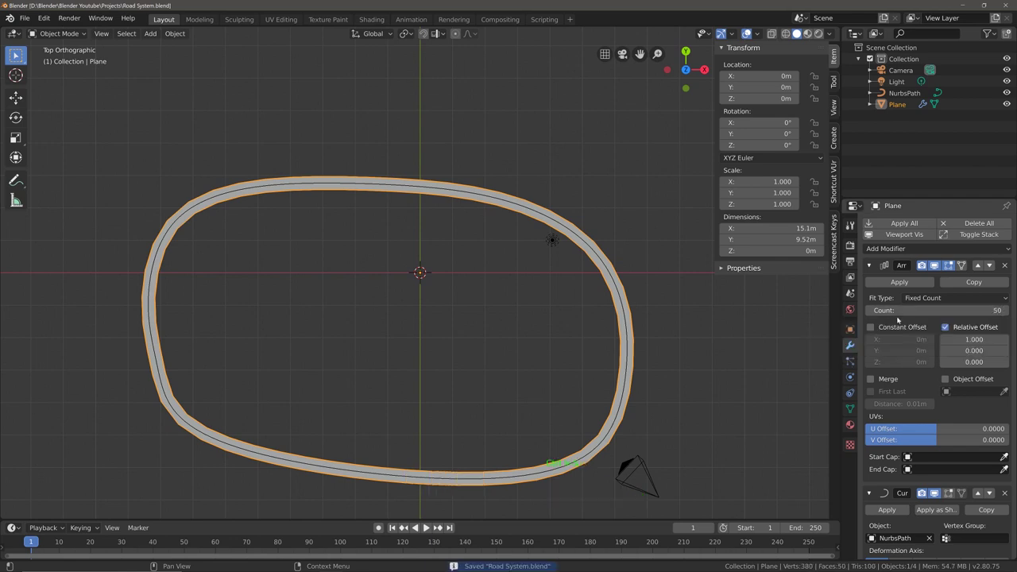
Step: Switch to the Shading workspace and create a new material for the plane
left_click(371, 19)
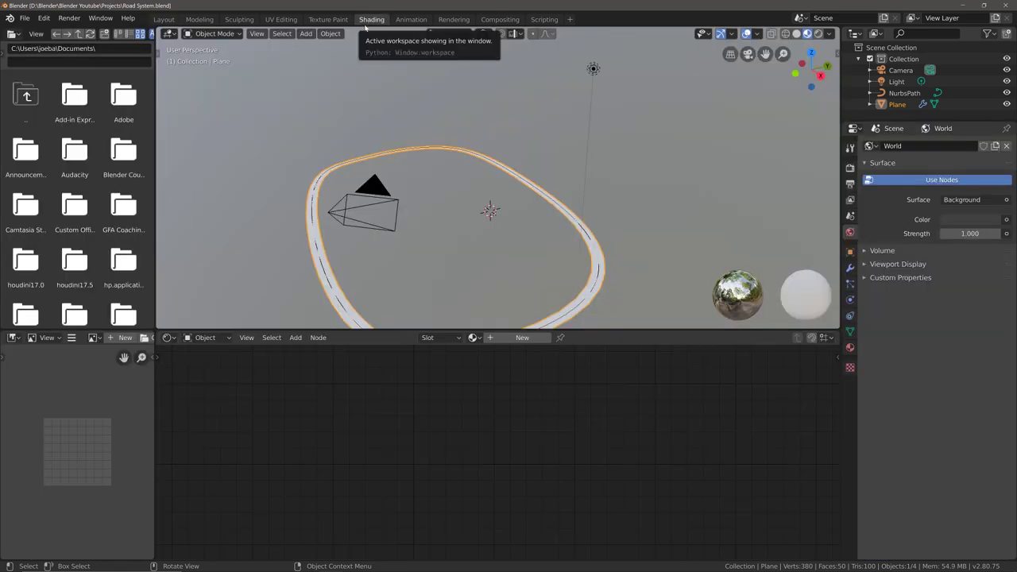
left_click(508, 338)
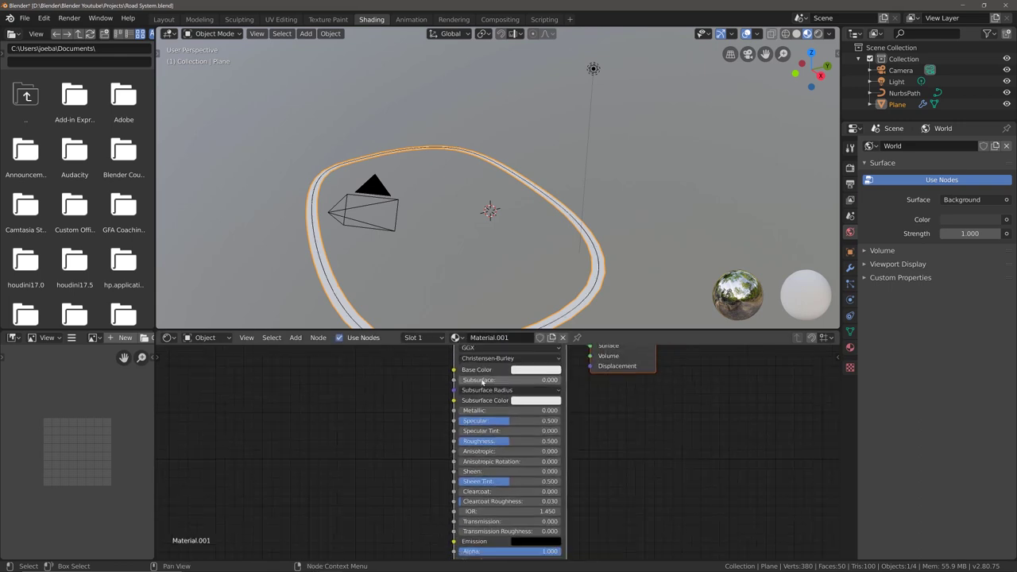
scroll(482, 382, "down", 3)
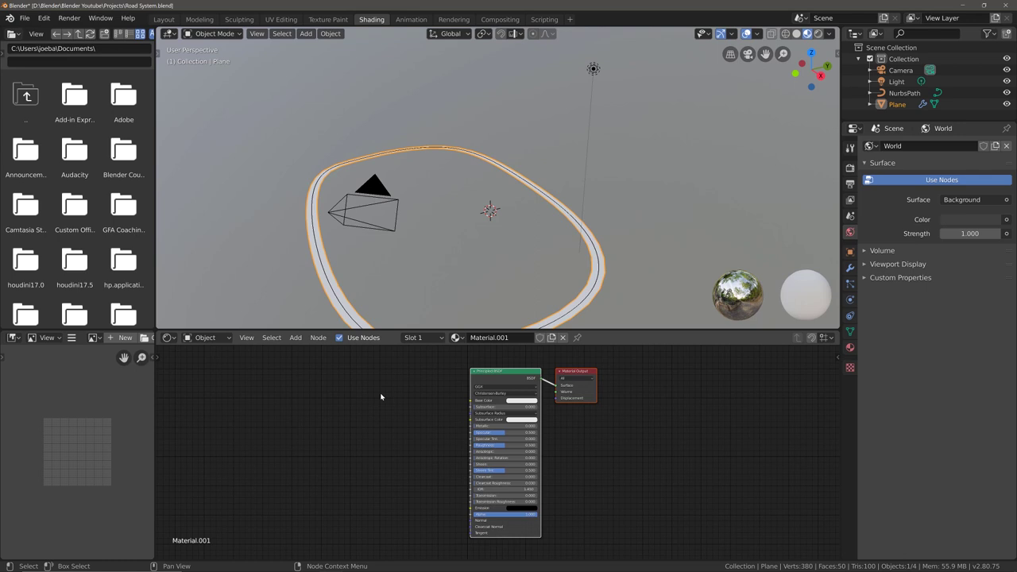
Step: Add an Image Texture node and connect its Color output to the Principled BSDF's Base Color
key("shift+a")
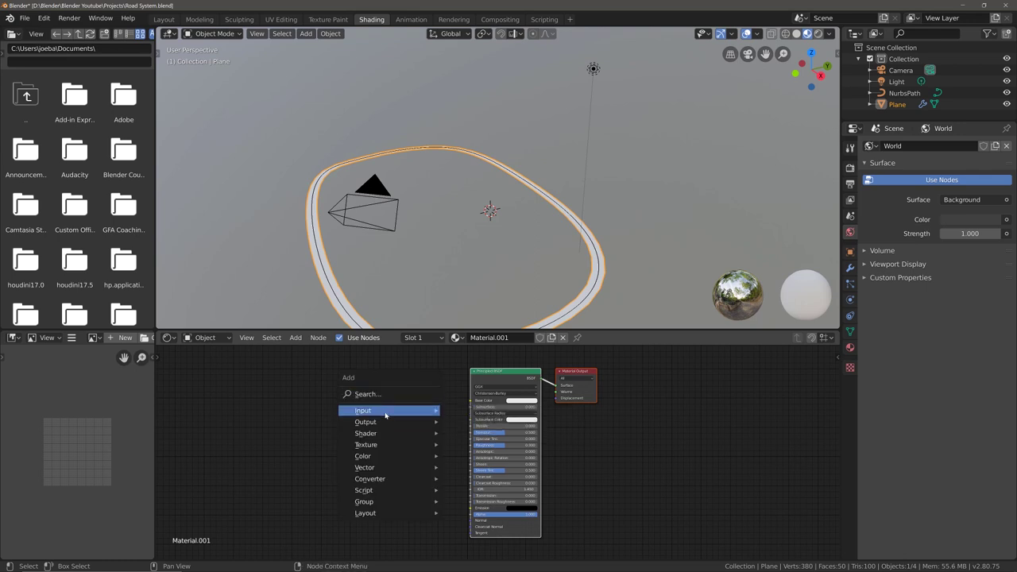
mouse_move(389, 441)
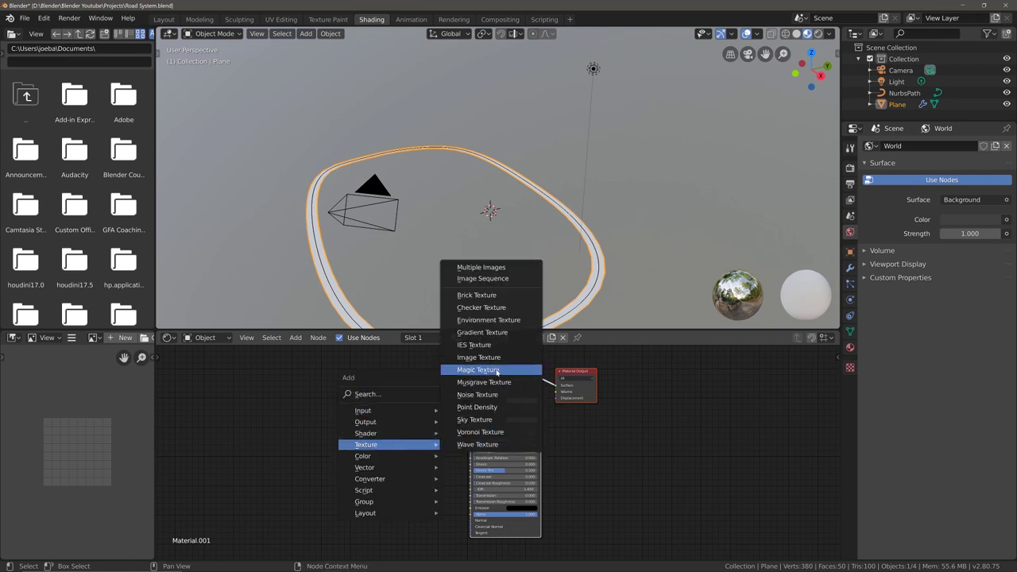
left_click(495, 359)
left_click(442, 395)
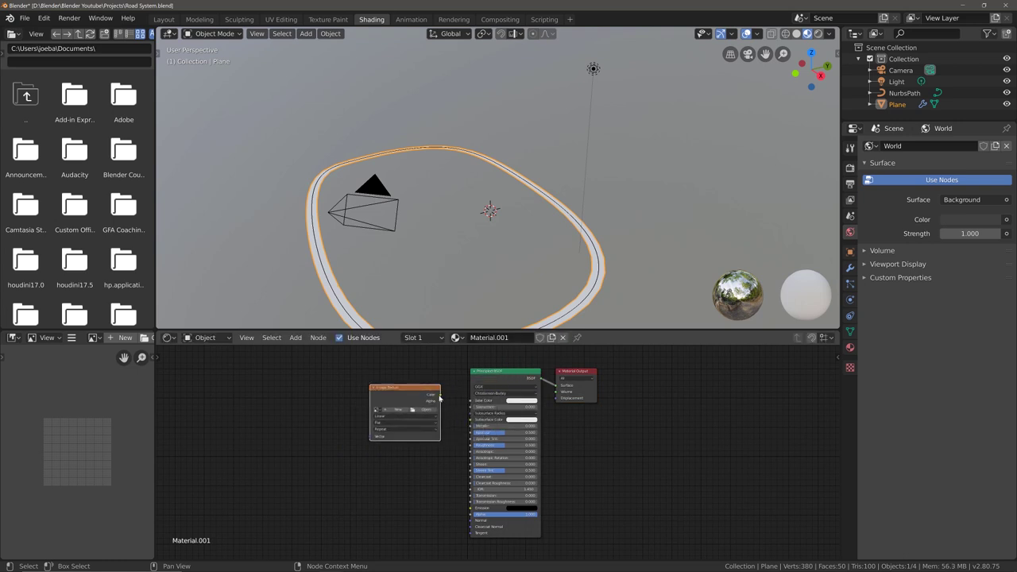
left_click_drag(440, 394, 467, 403)
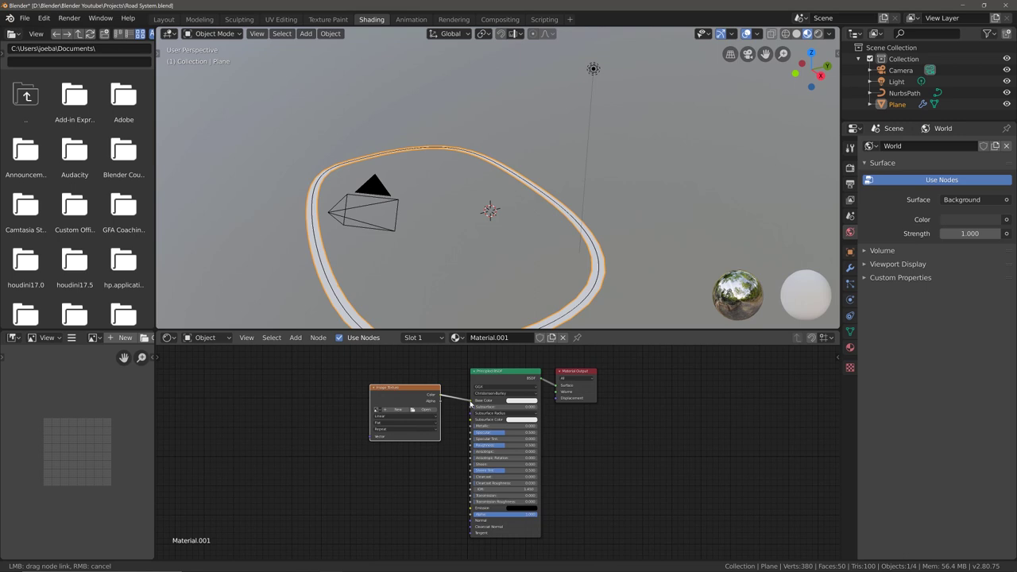
left_click_drag(470, 401, 470, 400)
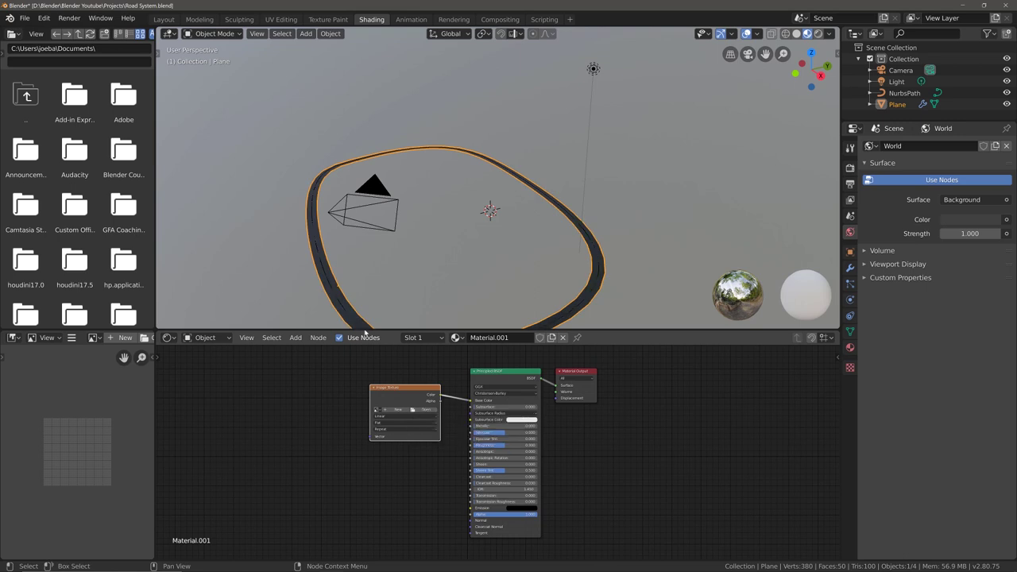
scroll(317, 276, "down", 2)
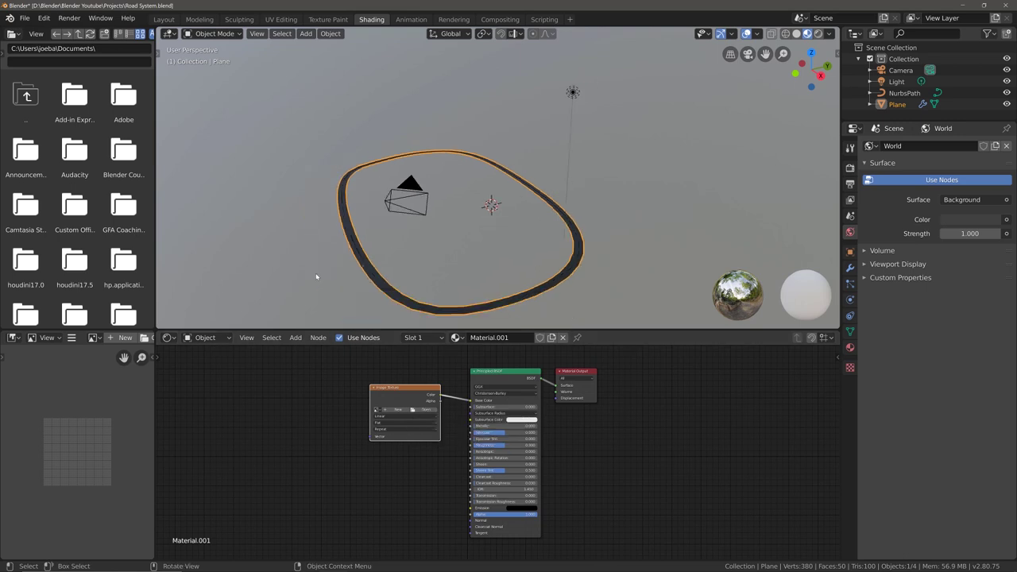
Step: Load TexturesCom_Roads0060_1_seamless_S.jpg from the Blender Textures\Road folder into the Image Texture node and inspect the road surface up close
left_click(422, 410)
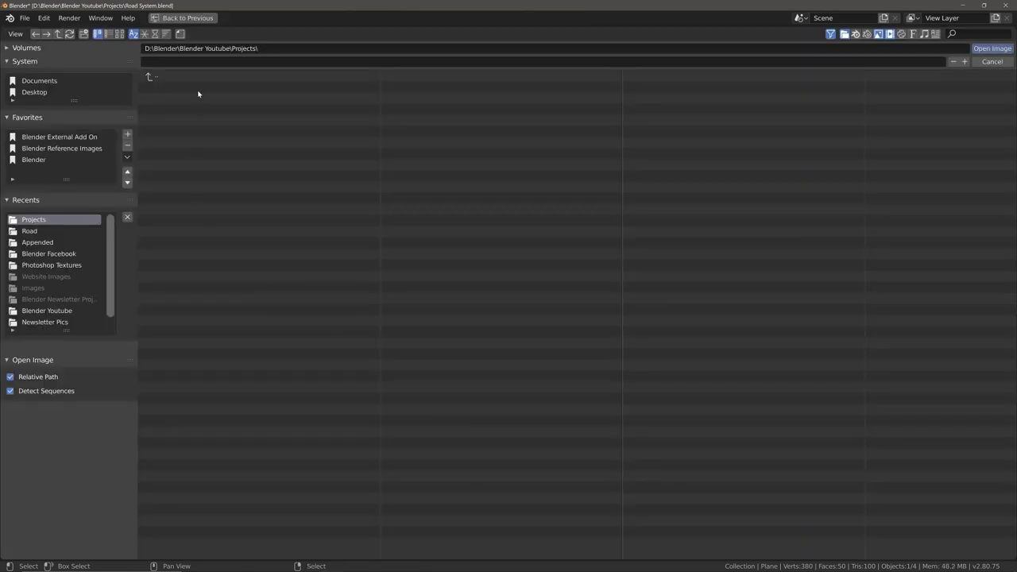
double_click(172, 77)
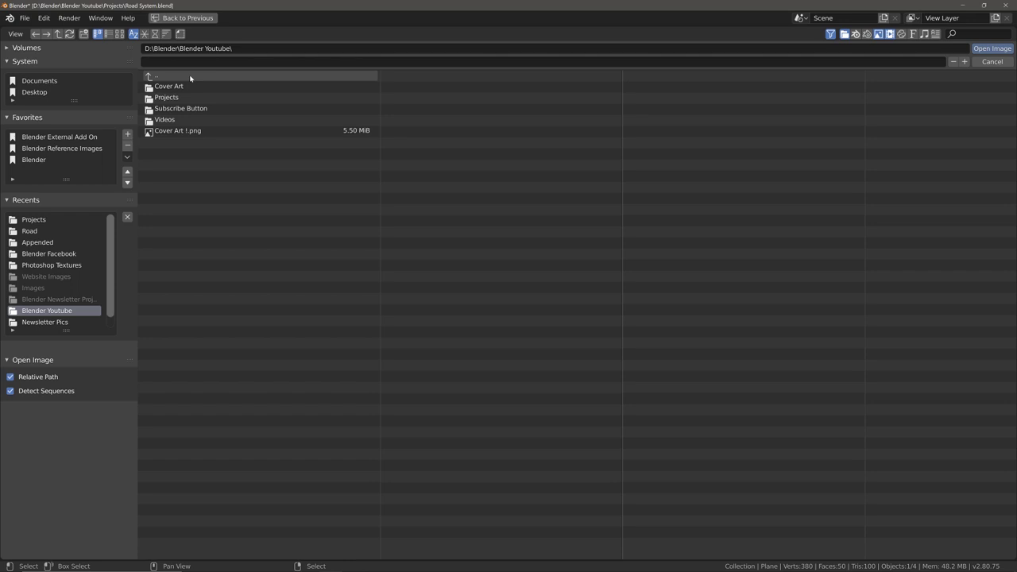
double_click(191, 76)
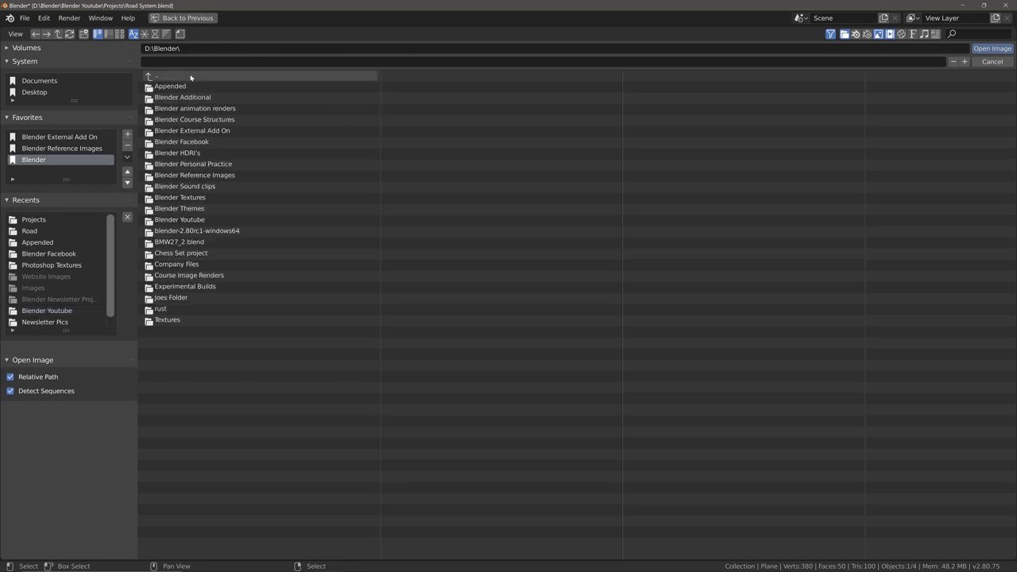
double_click(255, 196)
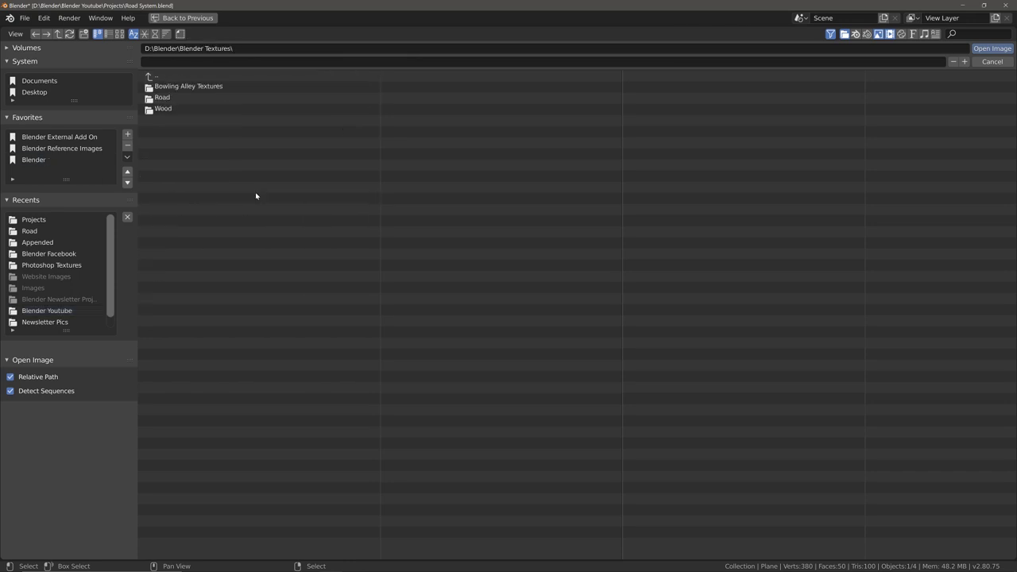
double_click(210, 98)
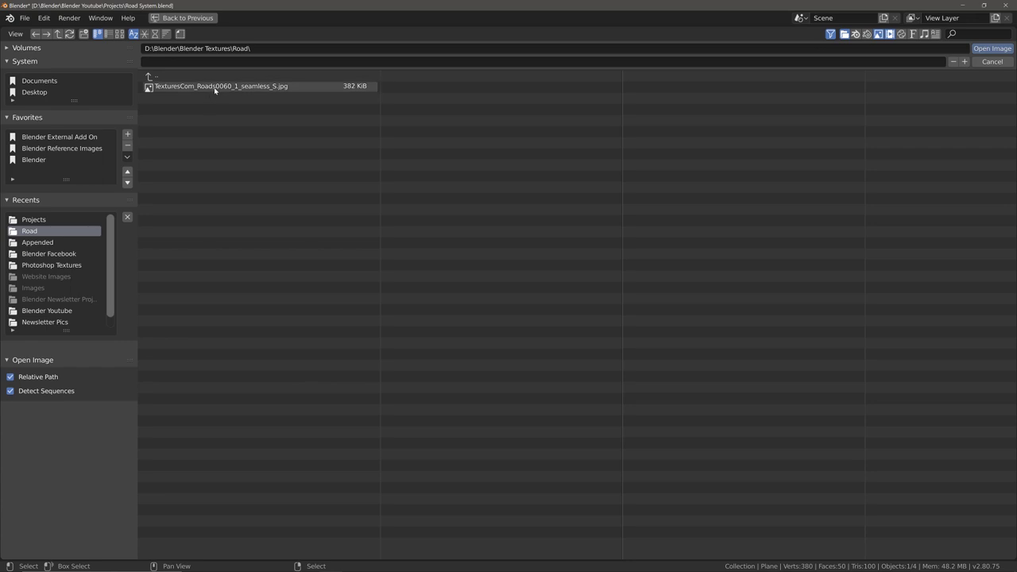
left_click(214, 87)
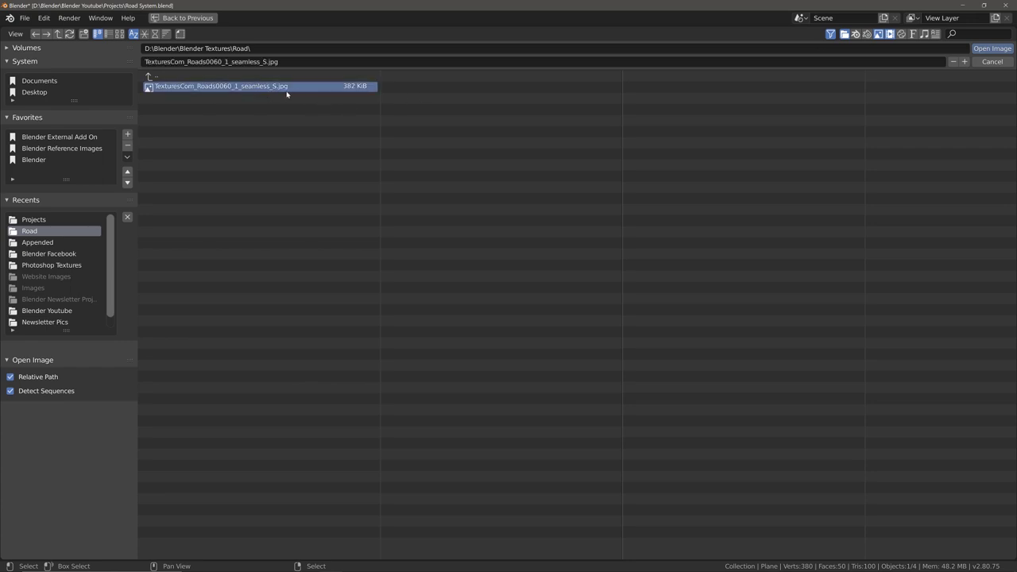
left_click(991, 48)
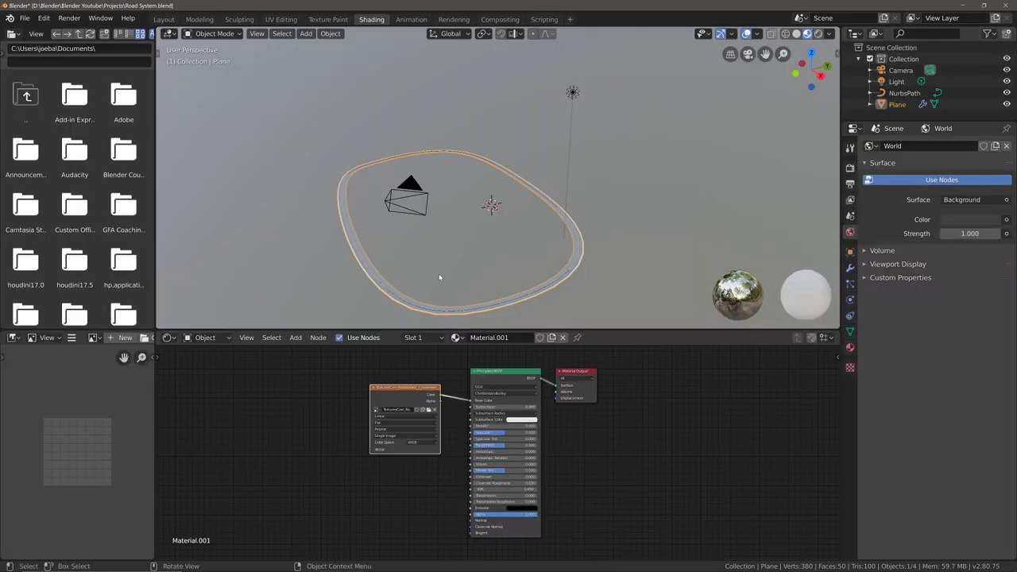
scroll(438, 277, "up", 8)
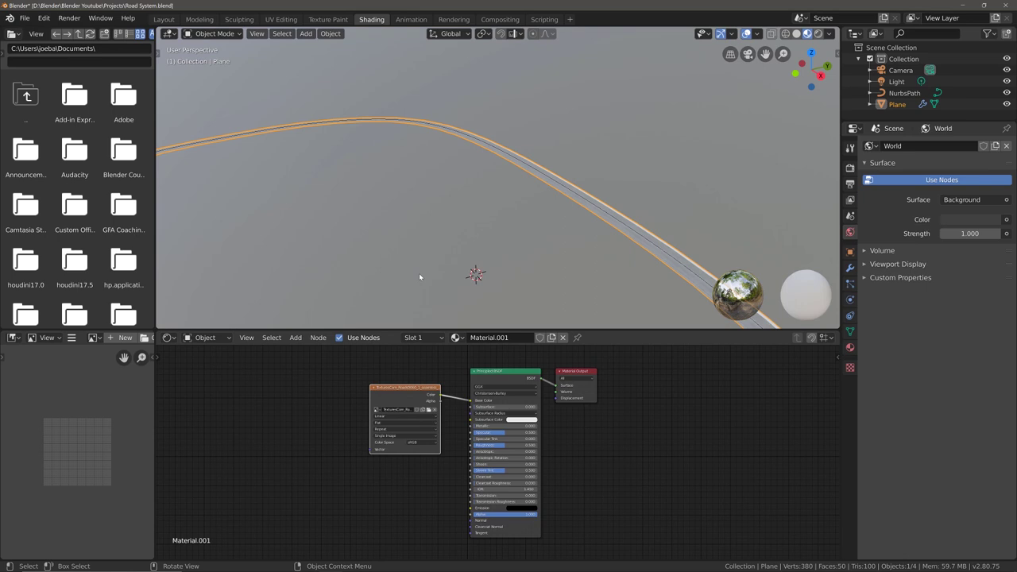
middle_click_drag(419, 276, 422, 241)
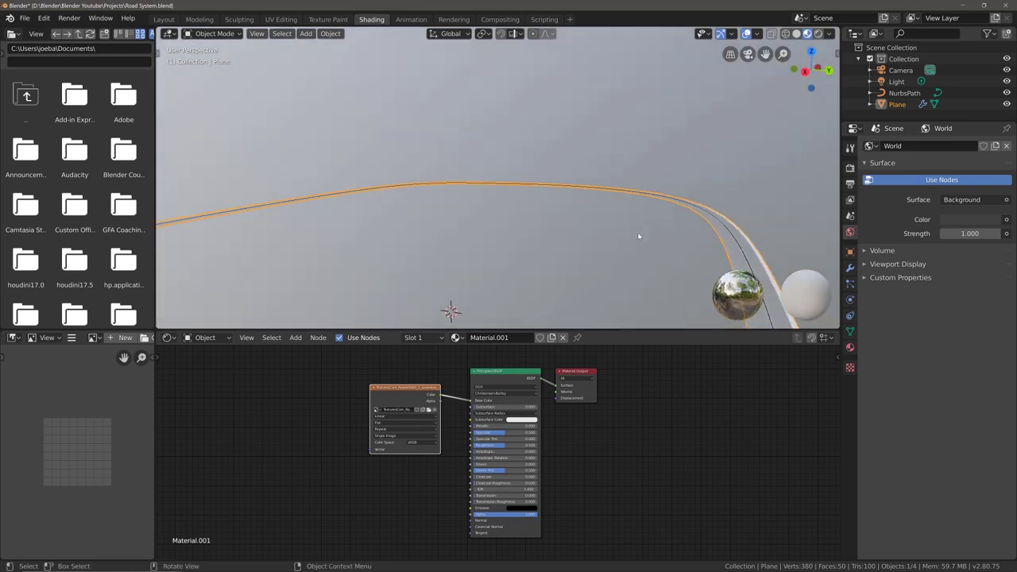
middle_click_drag(517, 238, 483, 178, "shift")
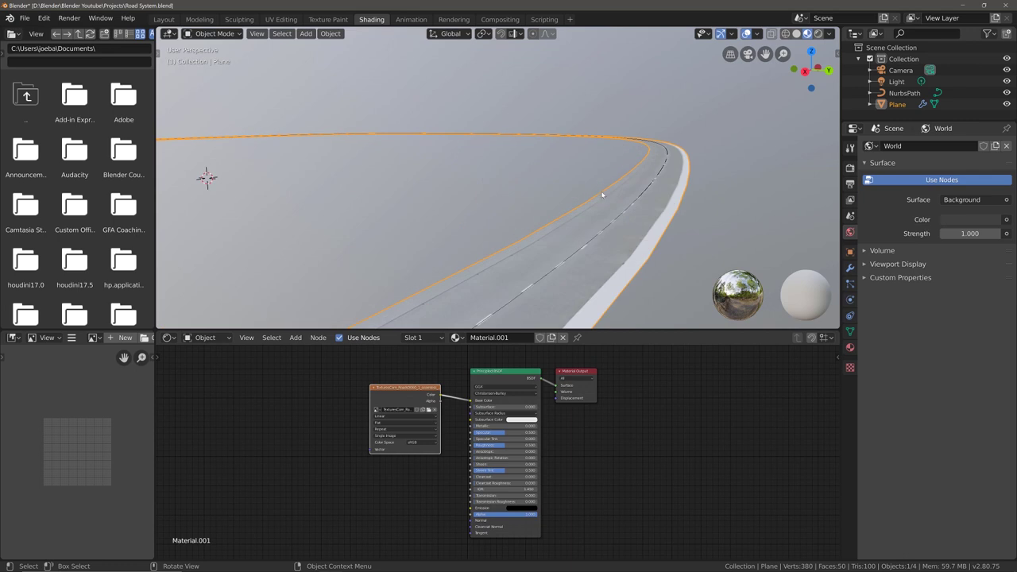
mouse_move(601, 194)
middle_mouse_down()
mouse_move(583, 166)
mouse_move(605, 195)
middle_mouse_up()
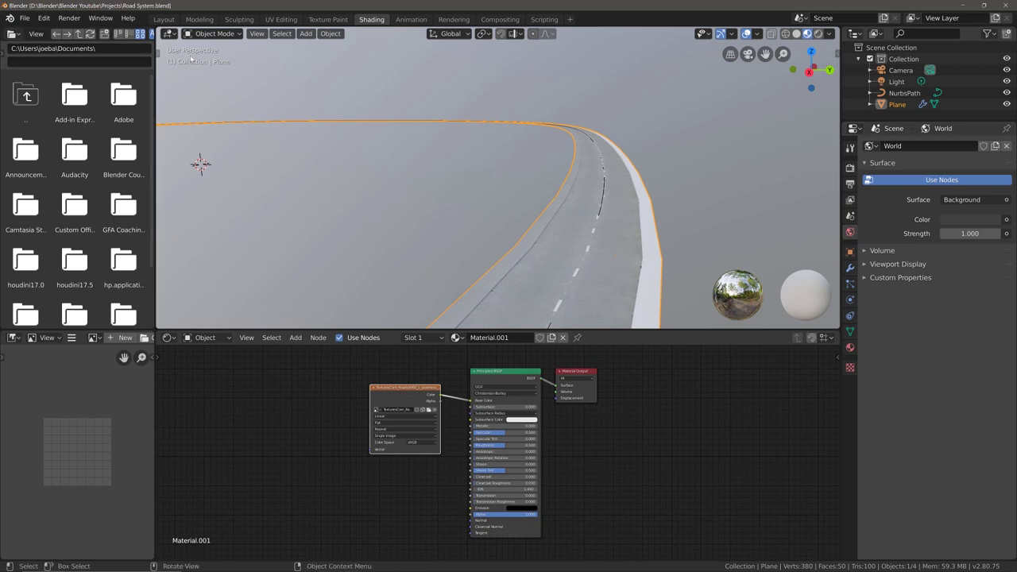
Step: Switch to the Layout workspace and show the textured road in LookDev (material preview) shading
left_click(163, 19)
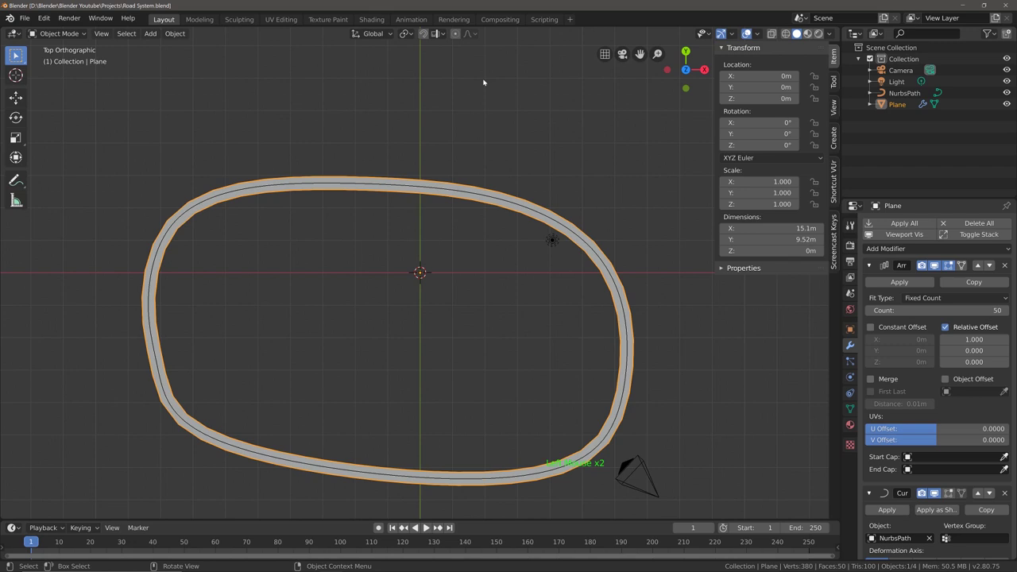
left_click(808, 33)
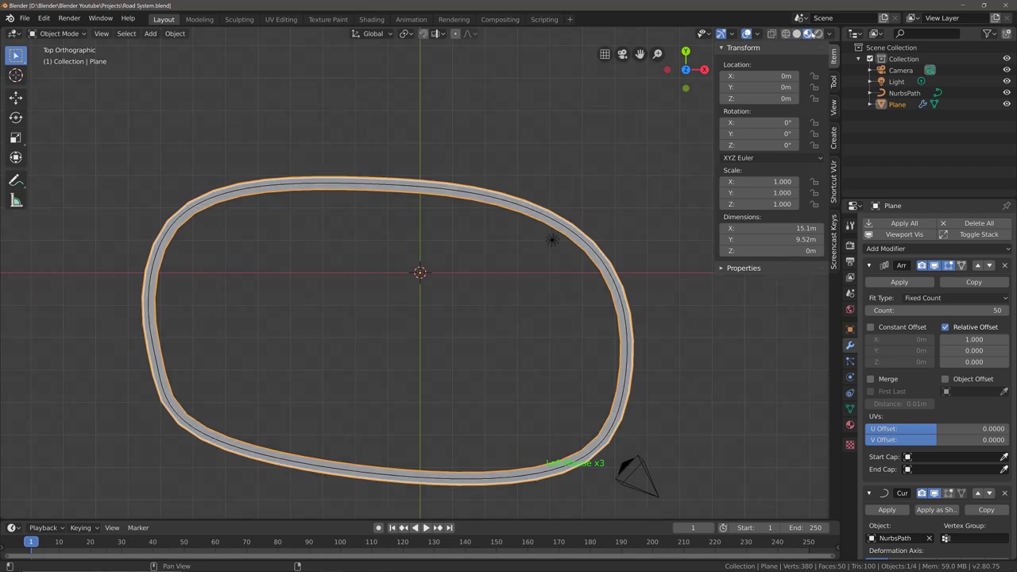
scroll(604, 340, "up", 2)
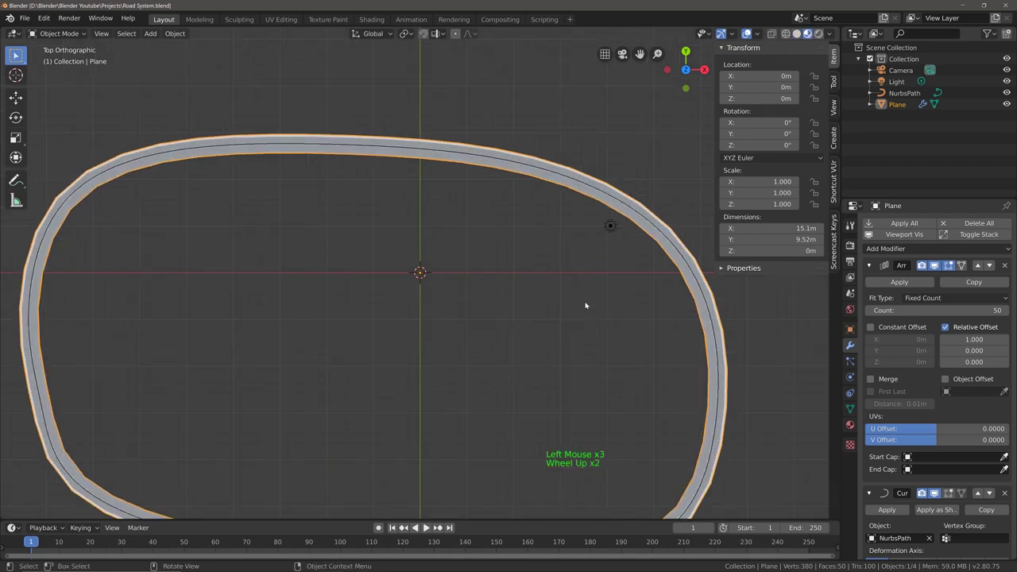
middle_click_drag(585, 302, 566, 278)
scroll(562, 260, "up", 1)
scroll(540, 318, "down", 2)
mouse_move(541, 318)
middle_mouse_down()
mouse_move(544, 284)
mouse_move(541, 299)
middle_mouse_up()
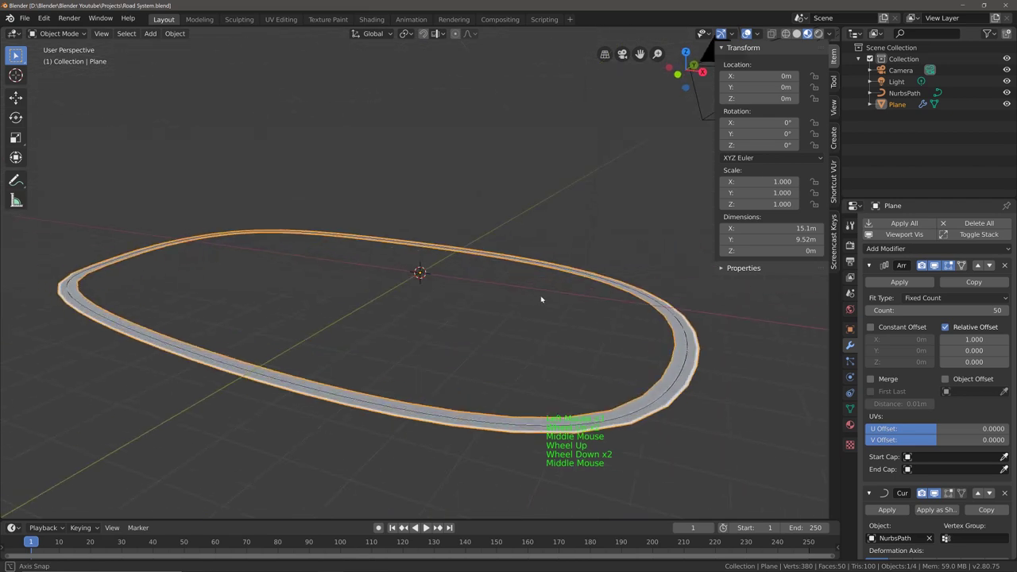
Step: Apply the plane's Array modifier and its Curve modifier, in that order, to make the road real geometry
left_click(907, 283)
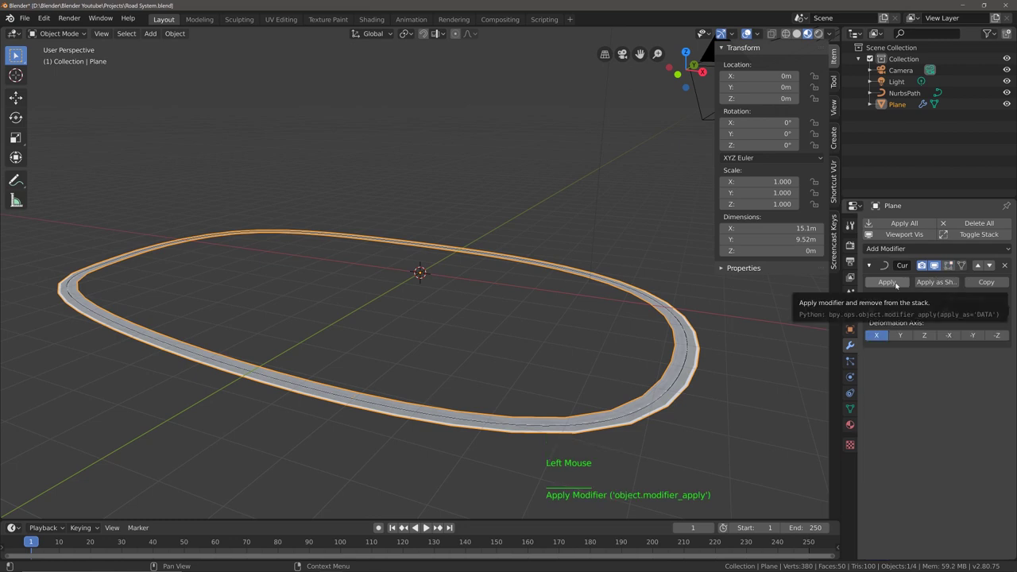
left_click(896, 284)
middle_click_drag(271, 440, 291, 444)
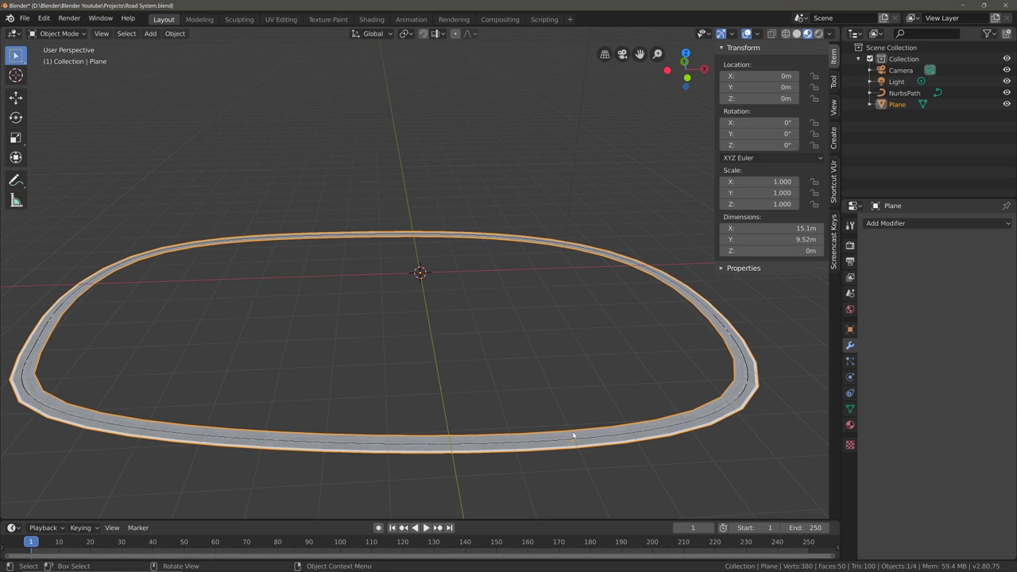
Step: Remove the road mesh's duplicate vertices with Merge by Distance in Edit Mode, and return to Object Mode
key("Tab")
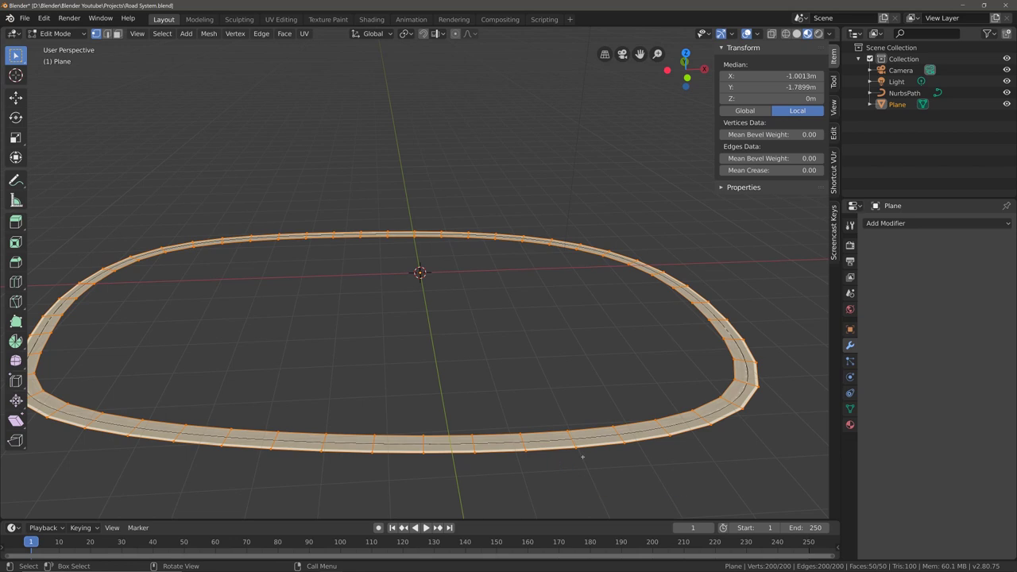
key("space")
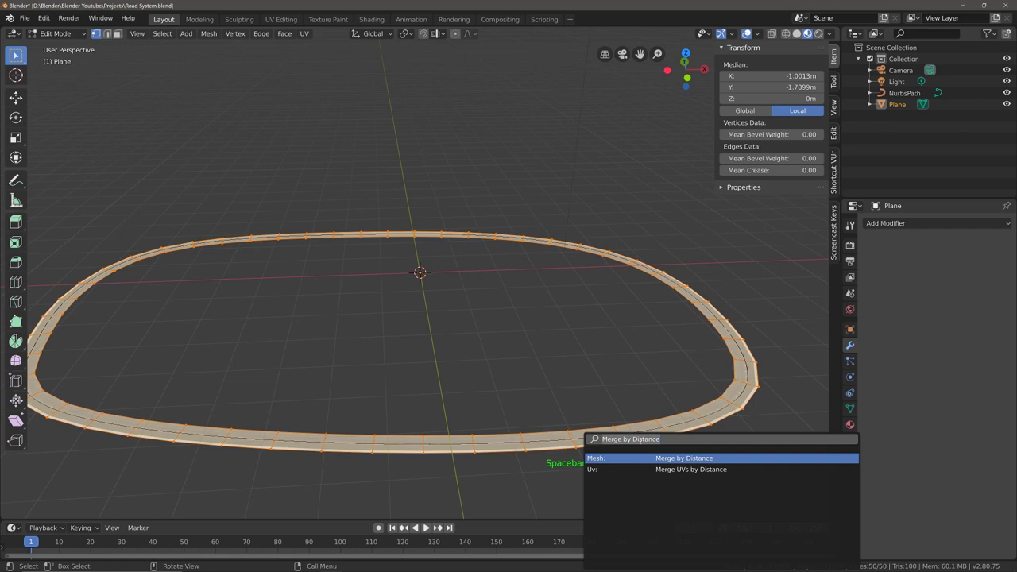
key("BackSpace")
type("mer")
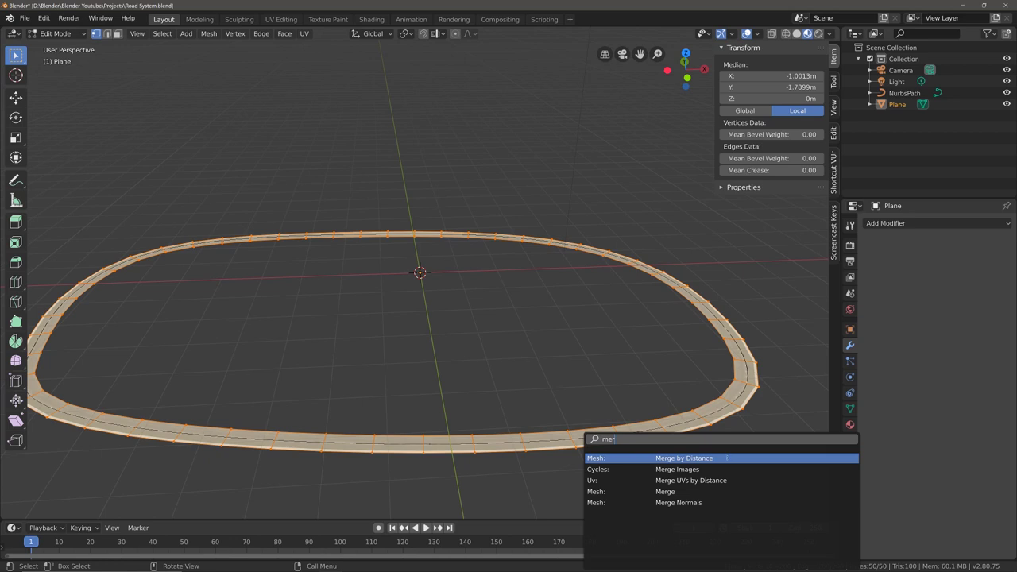
left_click(726, 459)
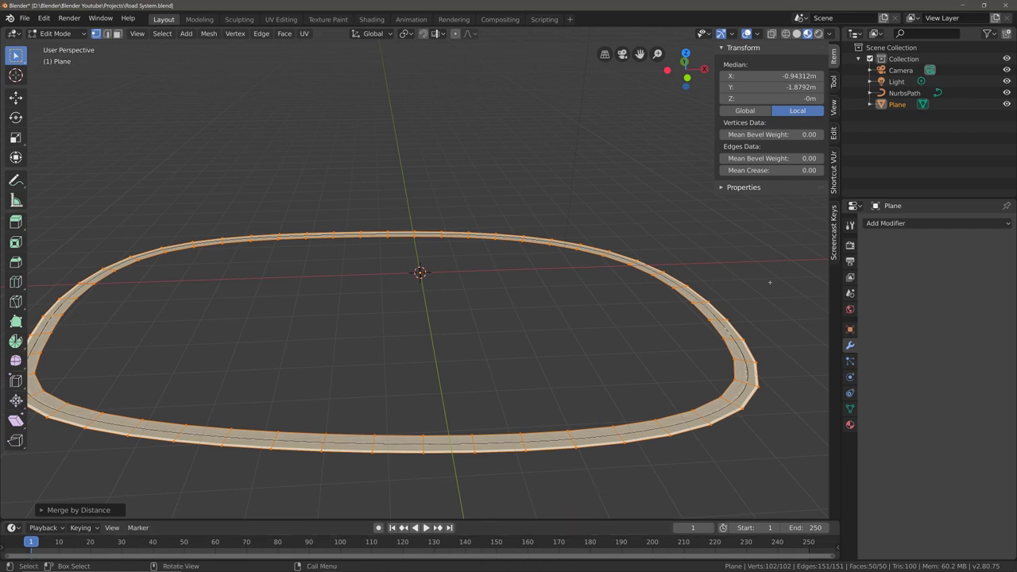
key("Tab")
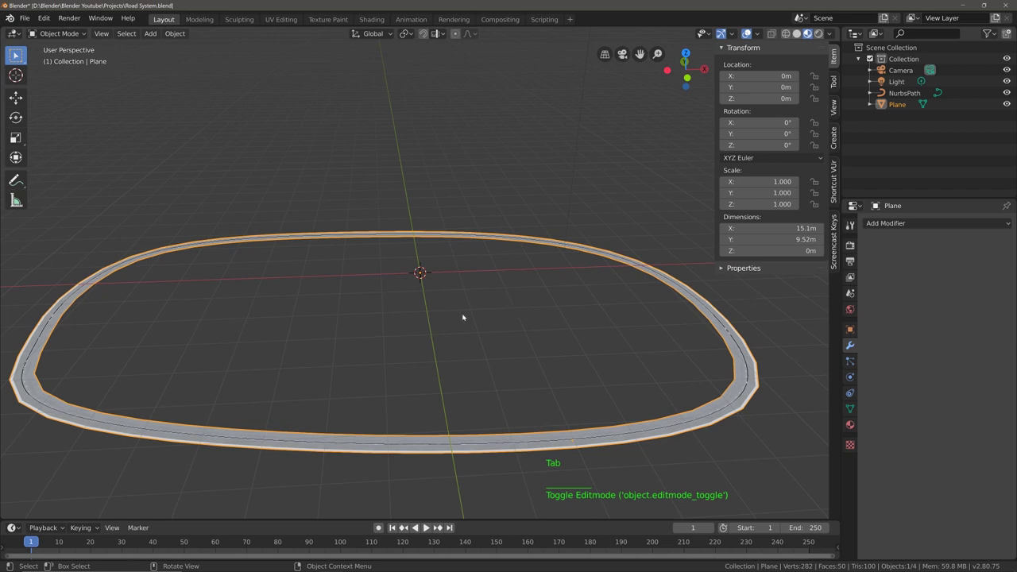
middle_click_drag(505, 310, 478, 320)
scroll(500, 305, "down", 2)
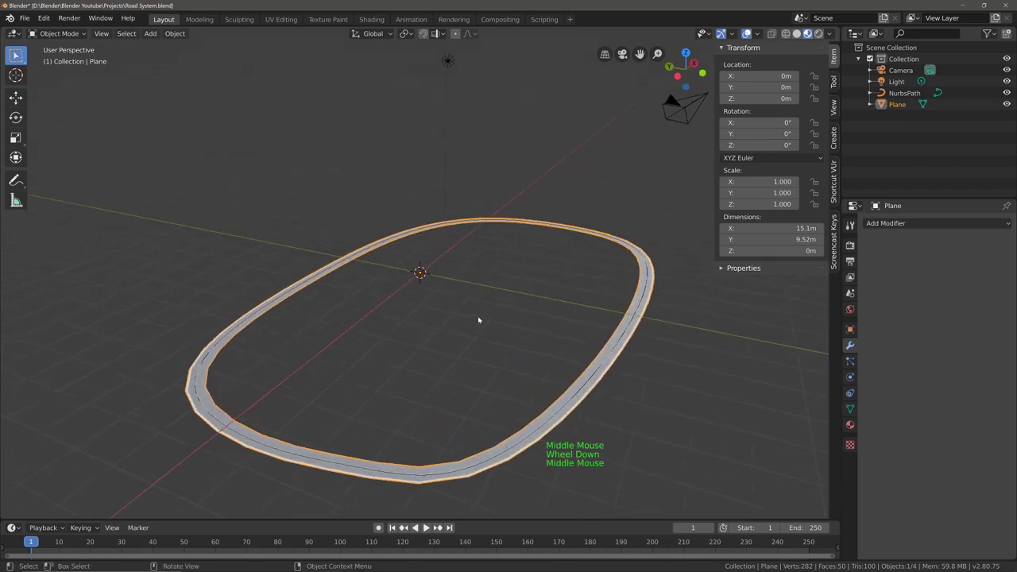